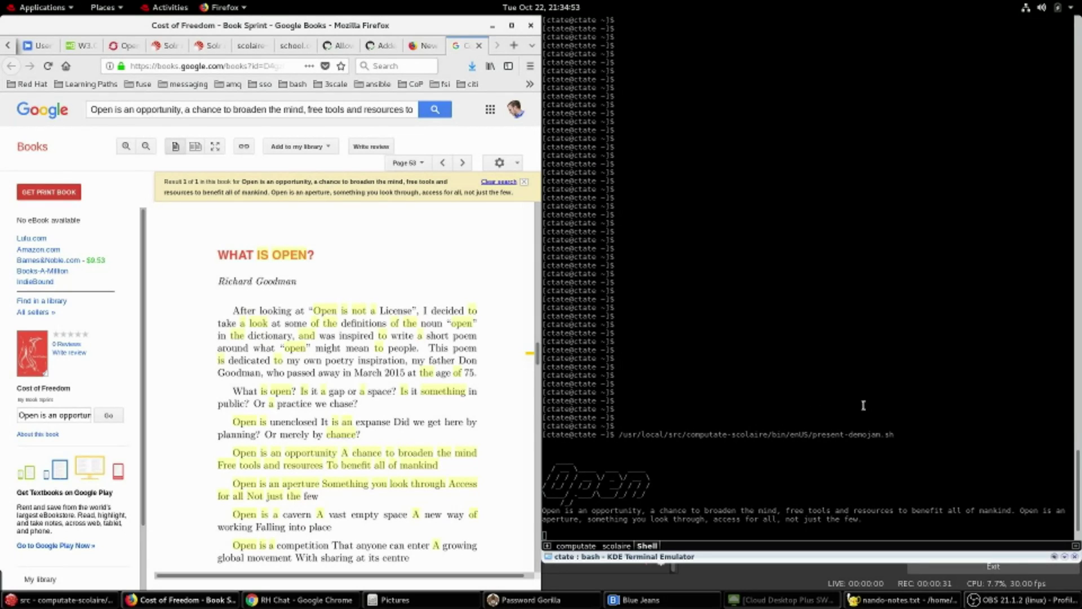
- Advance the demo narration until the school API result with classSimpleName School appears
{"action": "left_click", "coordinate": [799, 413]}
{"action": "key", "text": "Return"}
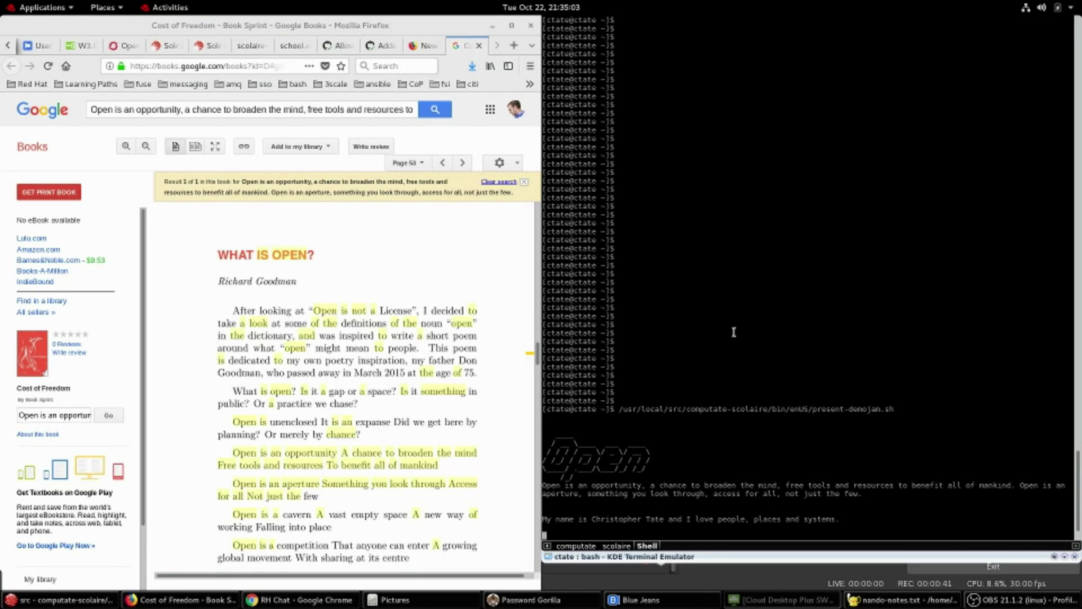
{"action": "key", "text": "Return"}
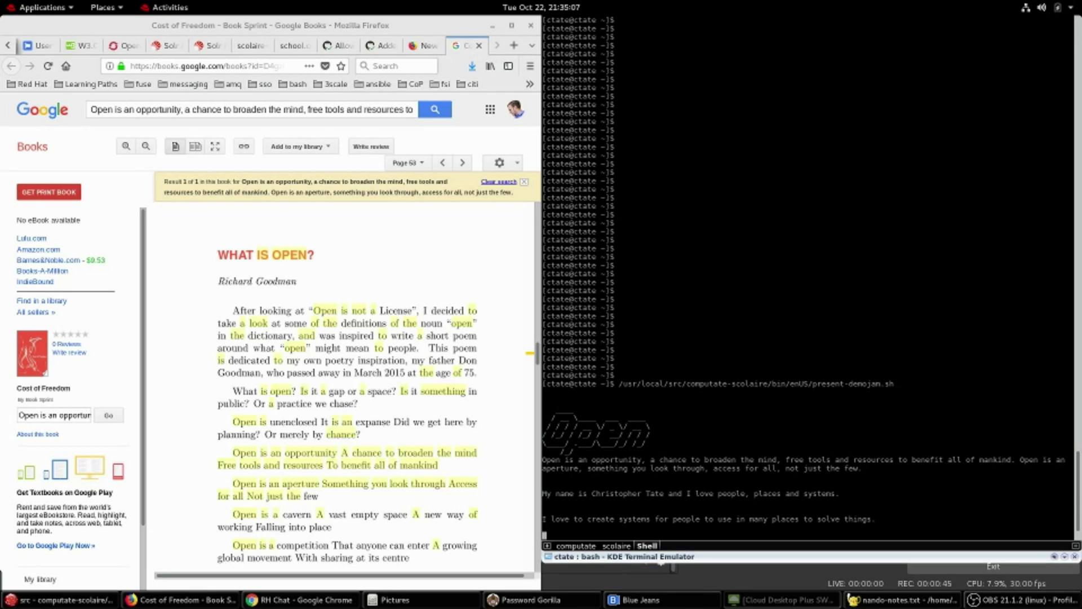
{"action": "key", "text": "Return"}
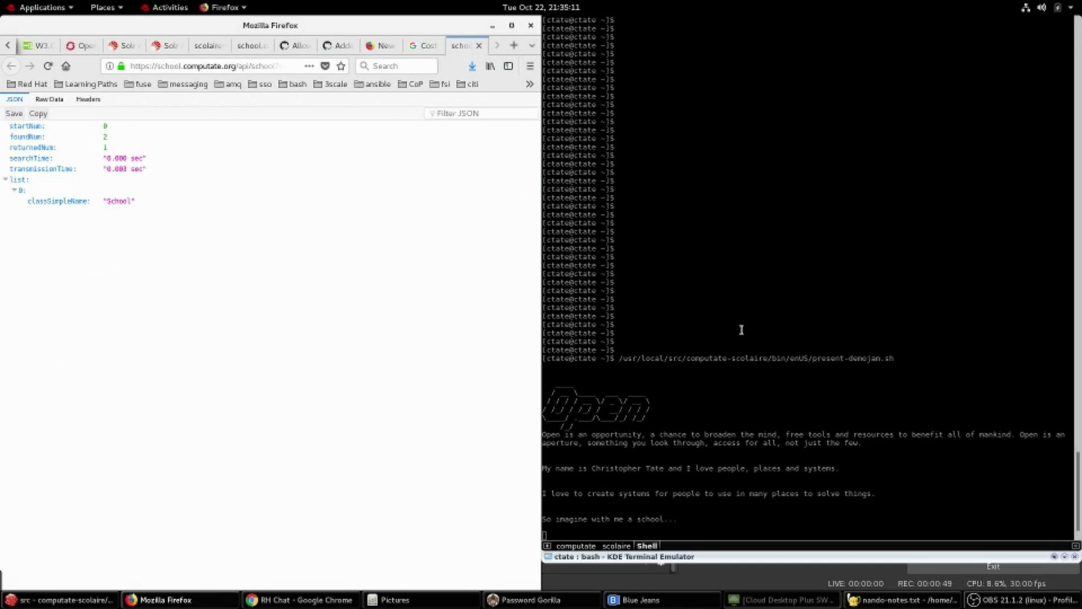
- Point out the classSimpleName School and schoolLocation Bountiful fields in the JSON result
{"action": "left_click", "coordinate": [225, 204]}
{"action": "left_click", "coordinate": [660, 359]}
{"action": "key", "text": "Return"}
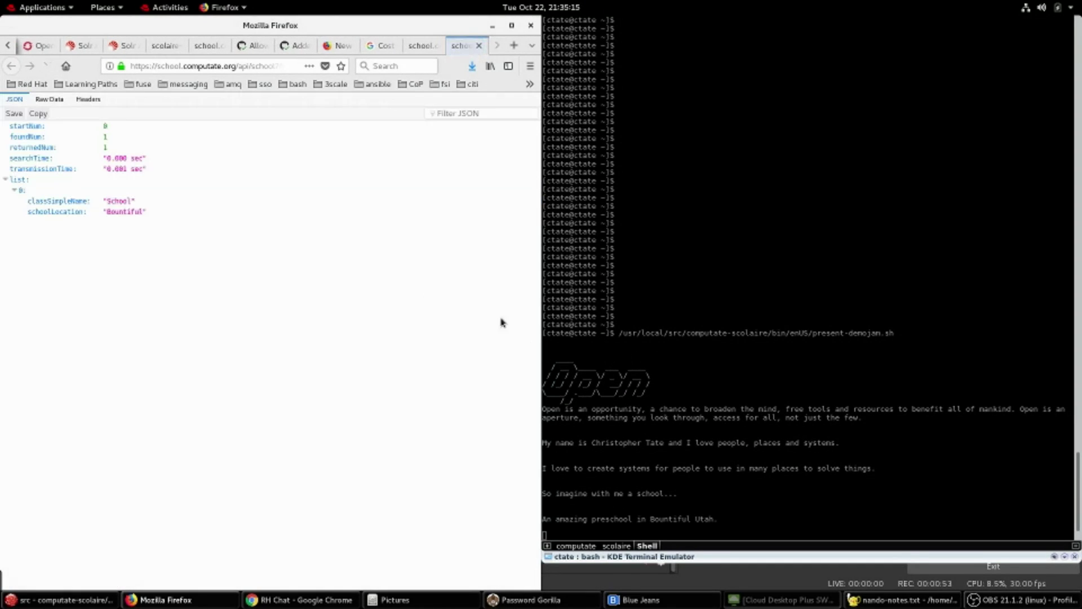
{"action": "left_click", "coordinate": [231, 213]}
{"action": "left_click", "coordinate": [712, 263]}
{"action": "key", "text": "Return"}
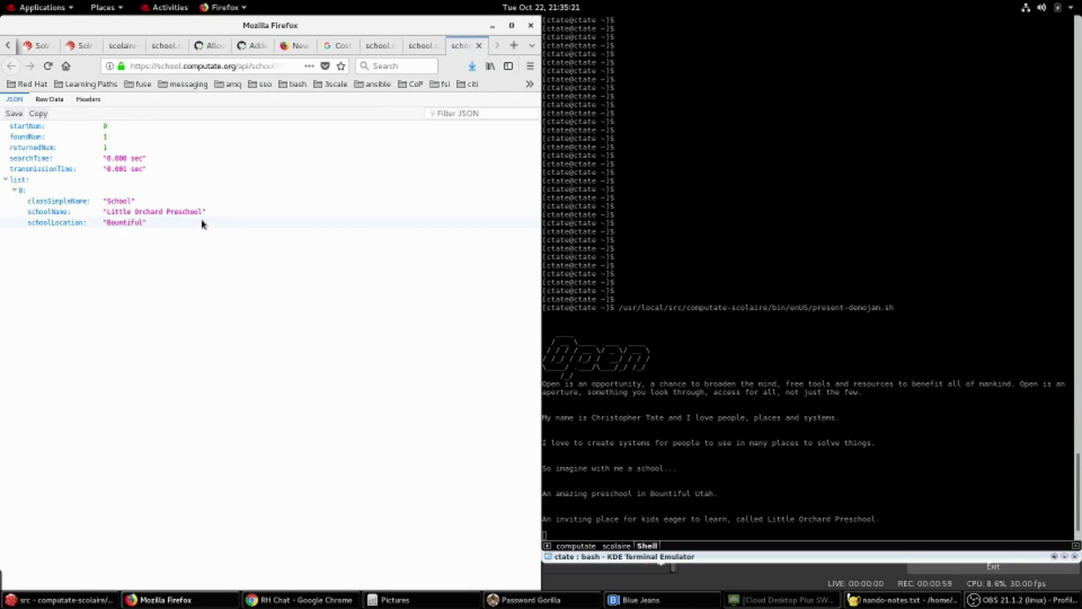
- Point out the schoolName Little Orchard Preschool and the school administrator name fields
{"action": "left_click", "coordinate": [223, 214]}
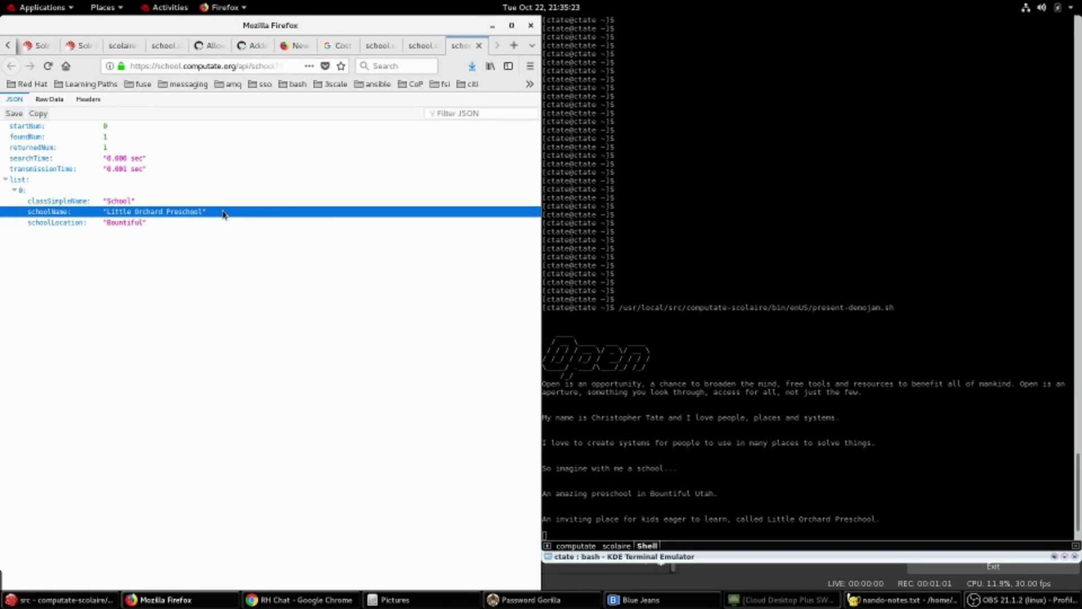
{"action": "left_click", "coordinate": [673, 279]}
{"action": "key", "text": "Return"}
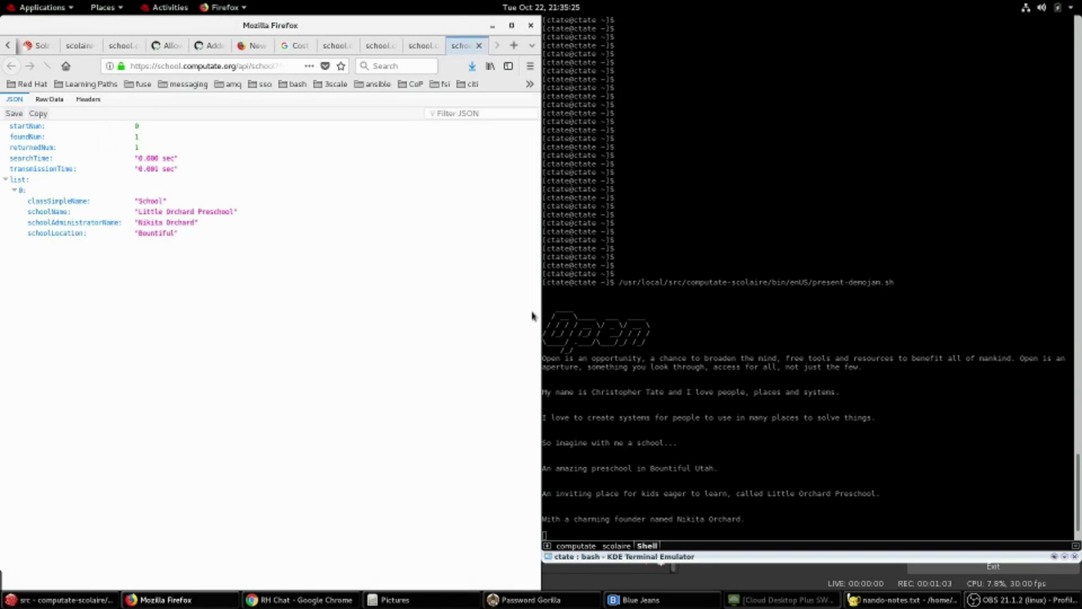
{"action": "left_click", "coordinate": [199, 225]}
{"action": "left_click", "coordinate": [762, 298]}
{"action": "key", "text": "Return"}
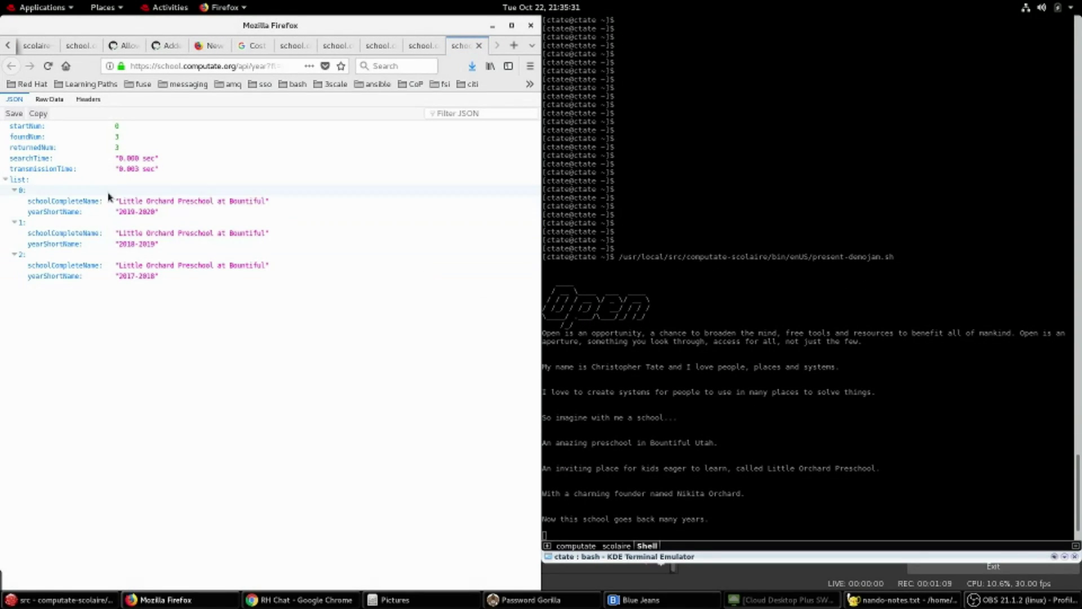
- Highlight the school's three year entries and move on to the 2017 year result
{"action": "left_click_drag", "start_coordinate": [152, 194], "coordinate": [208, 341]}
{"action": "left_click", "coordinate": [795, 316]}
{"action": "key", "text": "Return"}
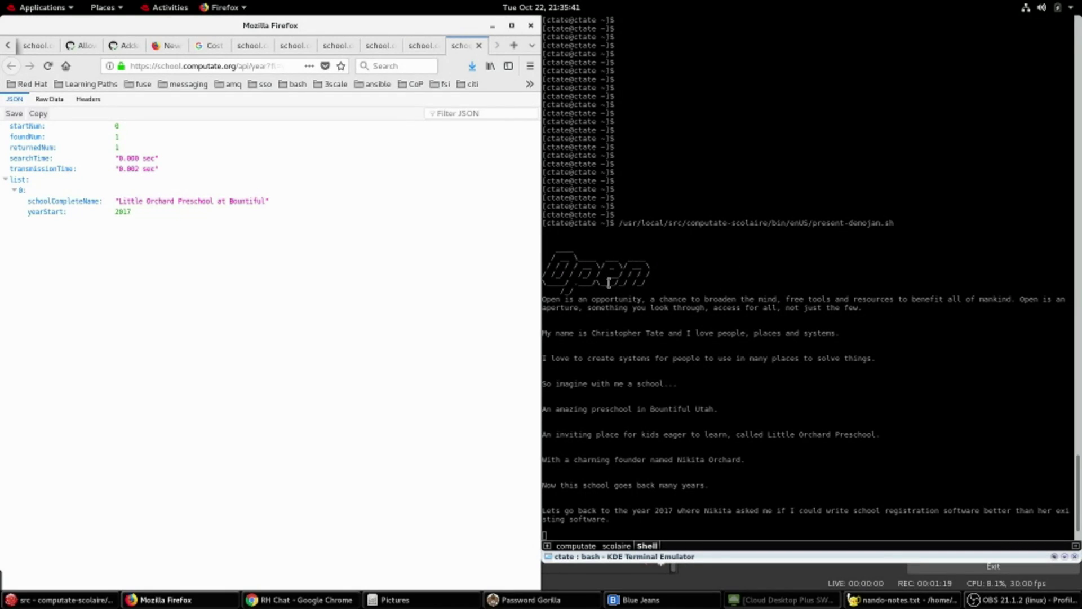
- Point out yearStart 2017 in the year and season results and the 231 enrollments in 2017
{"action": "left_click", "coordinate": [267, 210]}
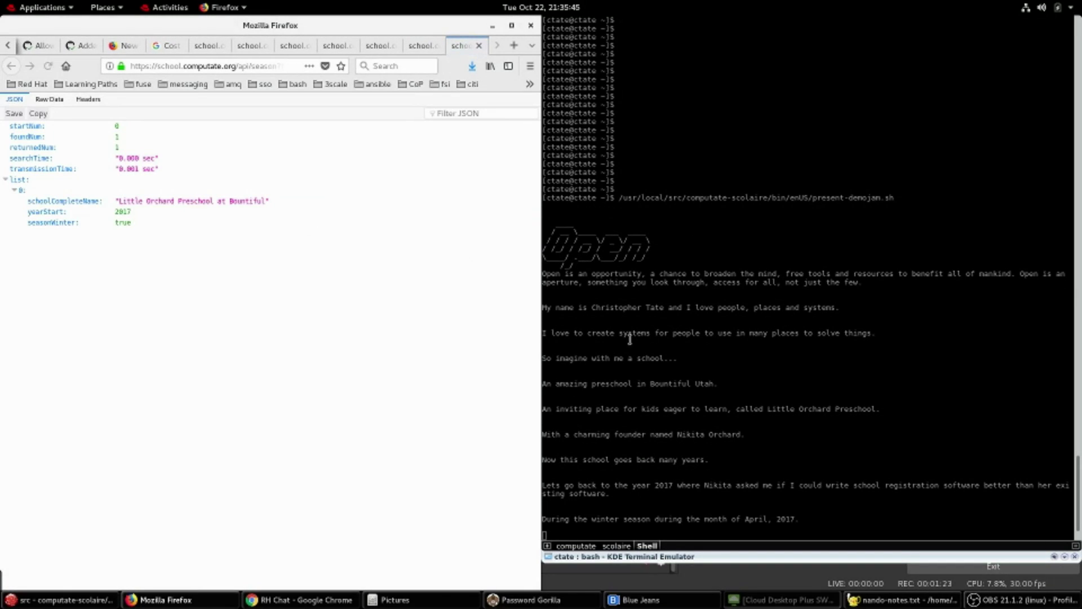
{"action": "left_click", "coordinate": [145, 212]}
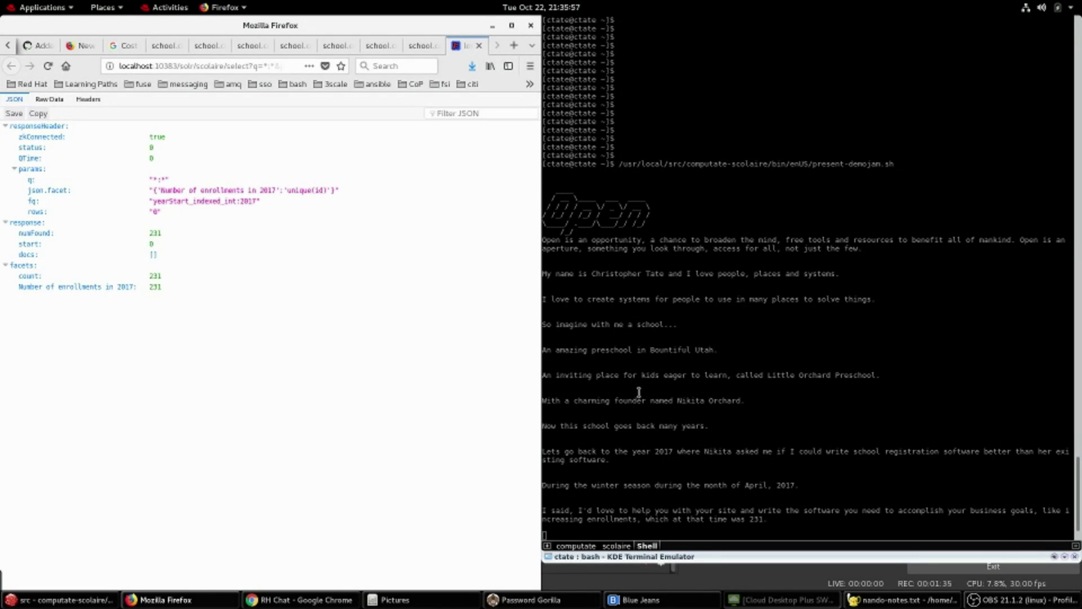
{"action": "left_click", "coordinate": [189, 291]}
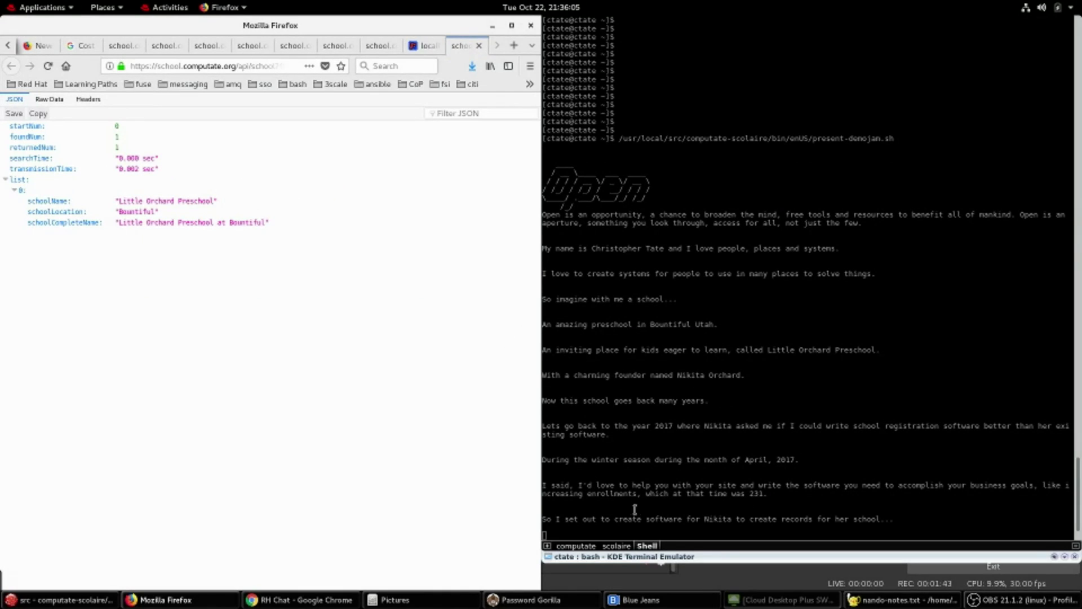
- Point out a school record field and the yearStart 2017 of the 2017–2018 school year
{"action": "left_click", "coordinate": [244, 220]}
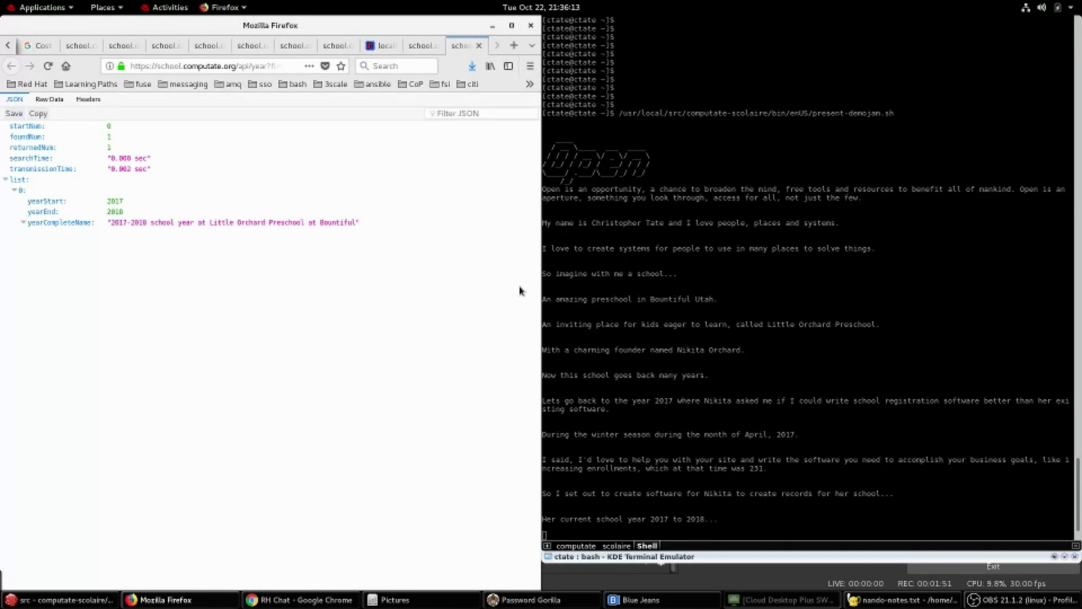
{"action": "left_click", "coordinate": [194, 204]}
{"action": "left_click", "coordinate": [763, 327]}
{"action": "key", "text": "Return"}
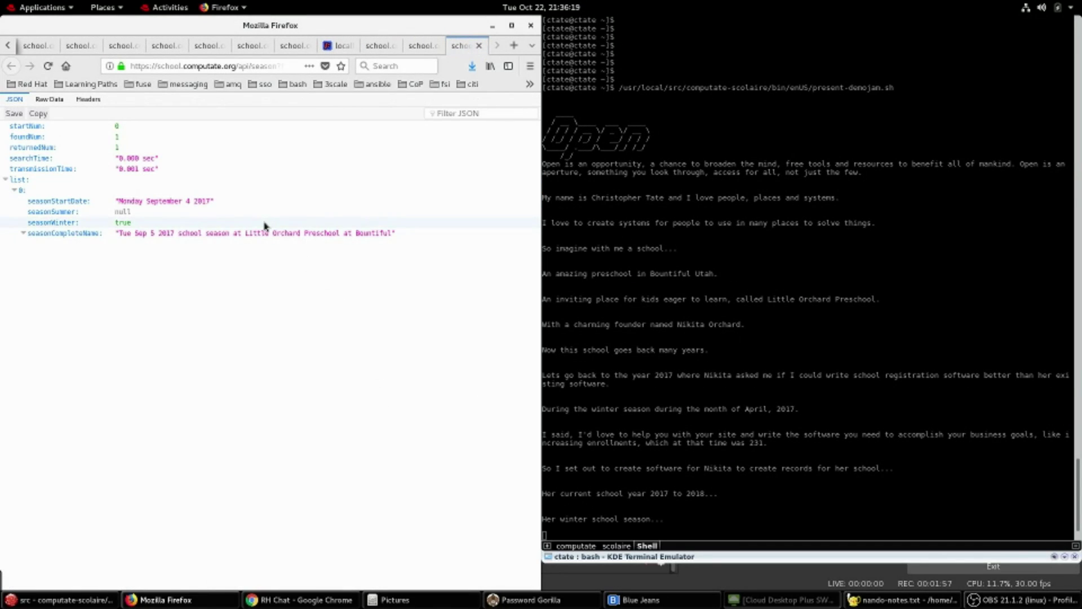
- Show seasonWinter true in the season result and the session's end day
{"action": "left_click", "coordinate": [264, 225]}
{"action": "left_click", "coordinate": [644, 265]}
{"action": "key", "text": "Return"}
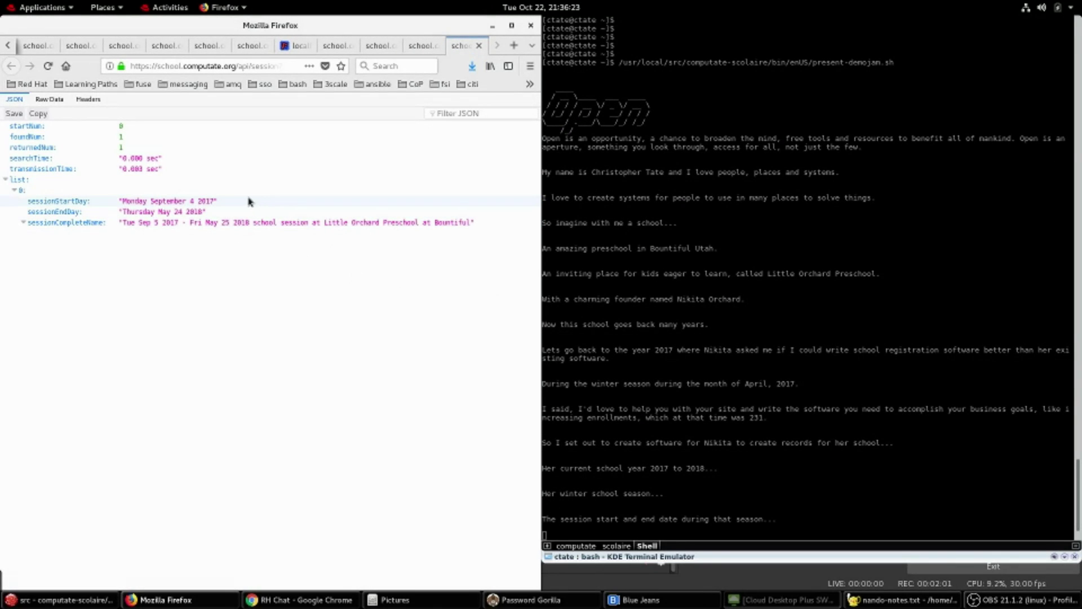
{"action": "left_click", "coordinate": [179, 211]}
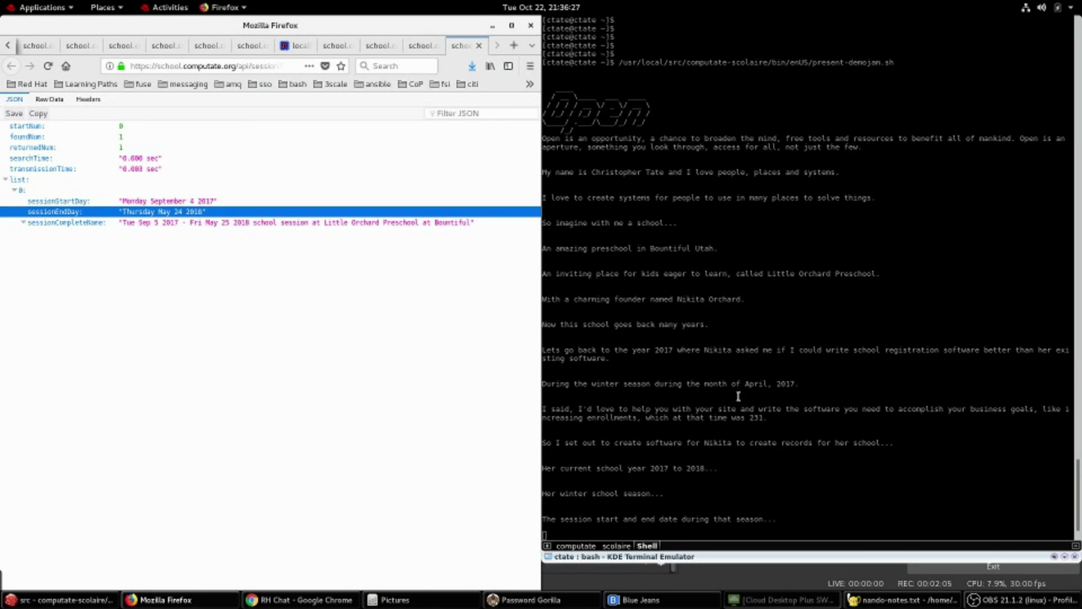
{"action": "left_click", "coordinate": [686, 408]}
{"action": "key", "text": "Return"}
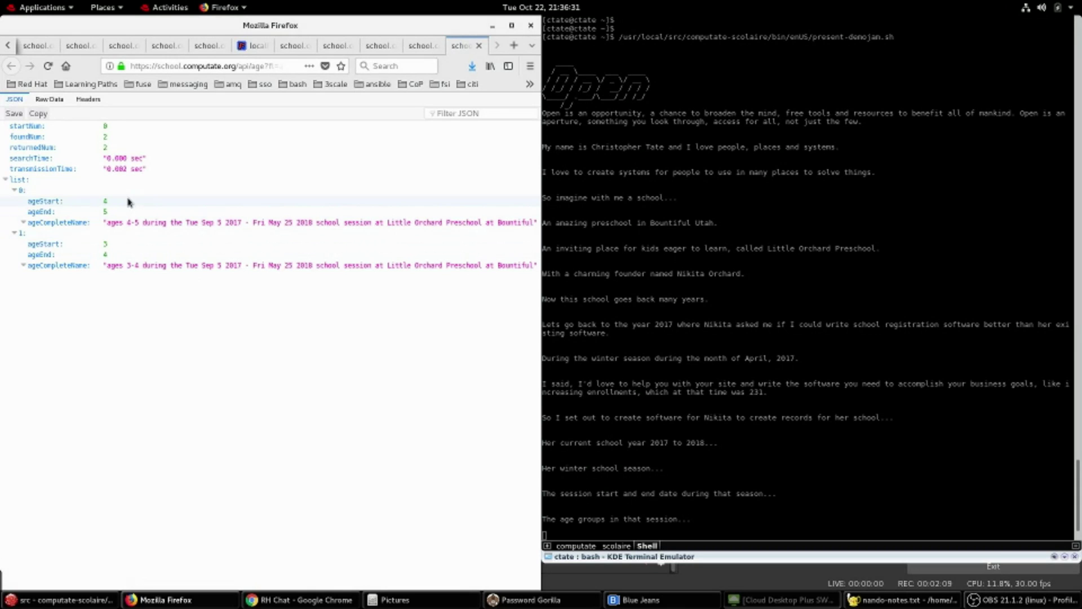
- Highlight both age groups, then the first block's start and end times, Monday flag and monthly price
{"action": "left_click_drag", "start_coordinate": [126, 195], "coordinate": [136, 287]}
{"action": "left_click", "coordinate": [681, 346]}
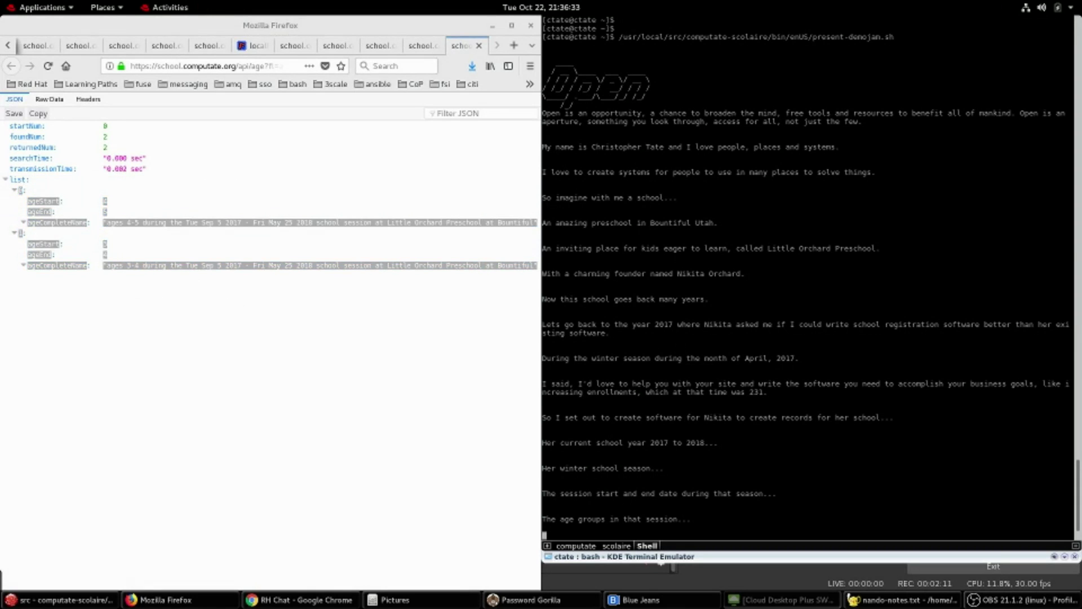
{"action": "key", "text": "Return"}
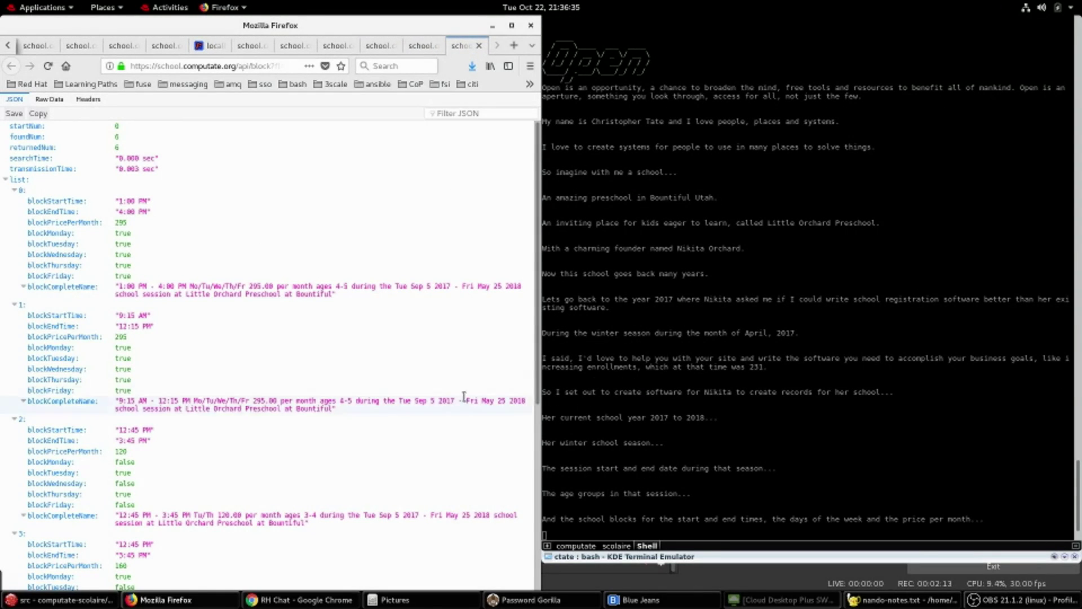
{"action": "left_click", "coordinate": [169, 203]}
{"action": "left_click", "coordinate": [170, 213]}
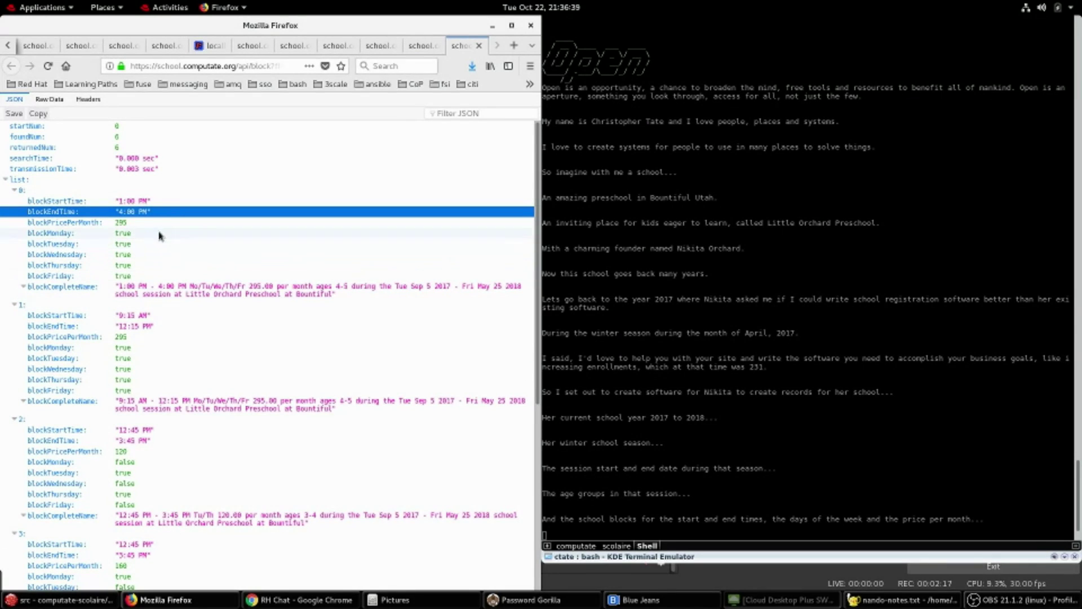
{"action": "left_click", "coordinate": [155, 236]}
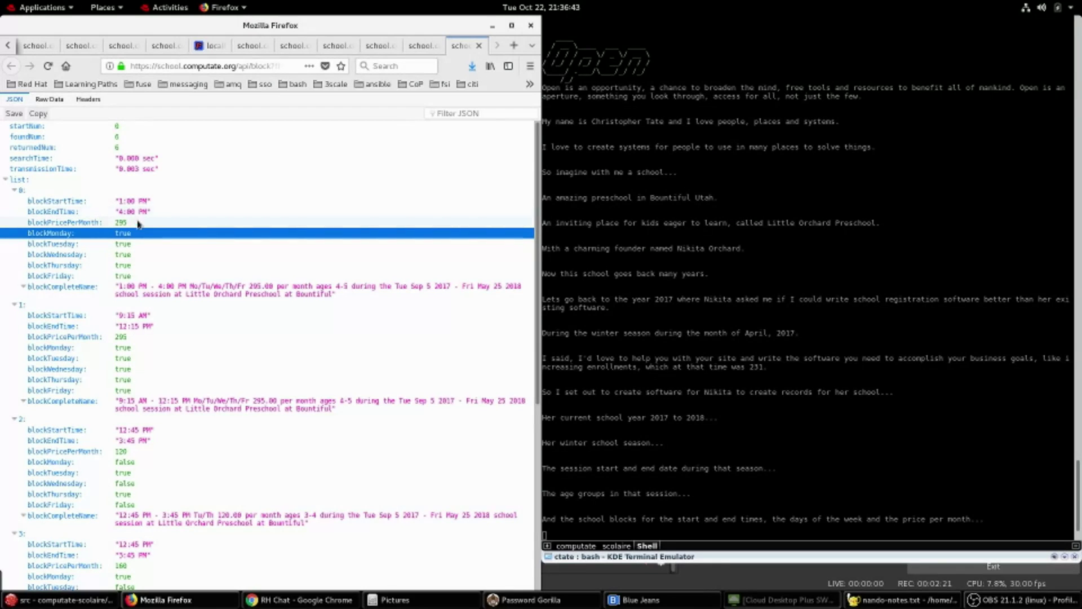
{"action": "left_click", "coordinate": [137, 222]}
- Run the default Execute Query search on the scolaire core in Solr Admin
{"action": "left_click", "coordinate": [612, 233]}
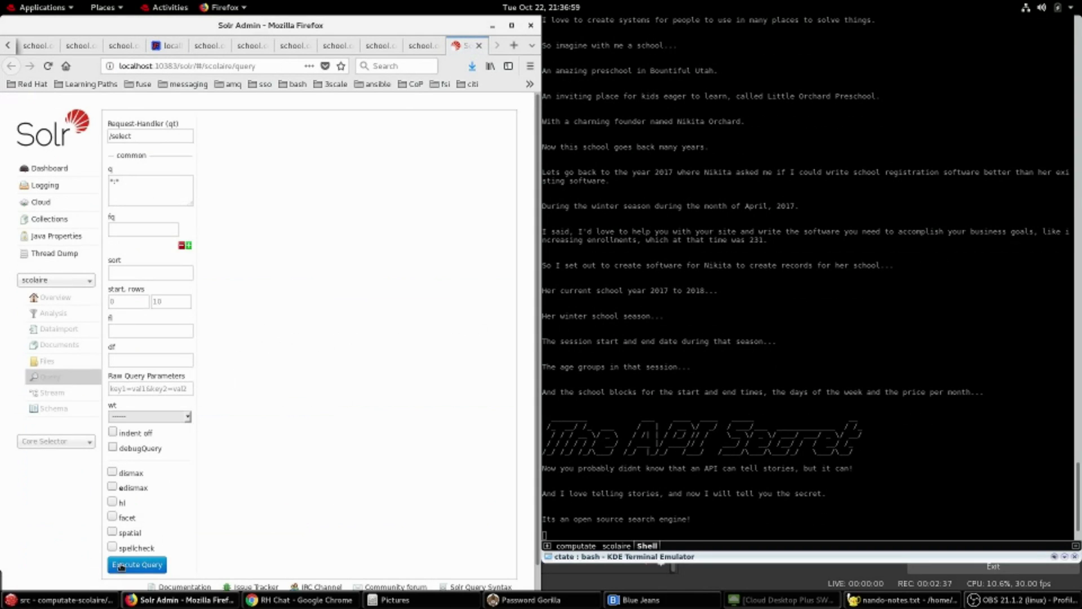
{"action": "left_click", "coordinate": [128, 564]}
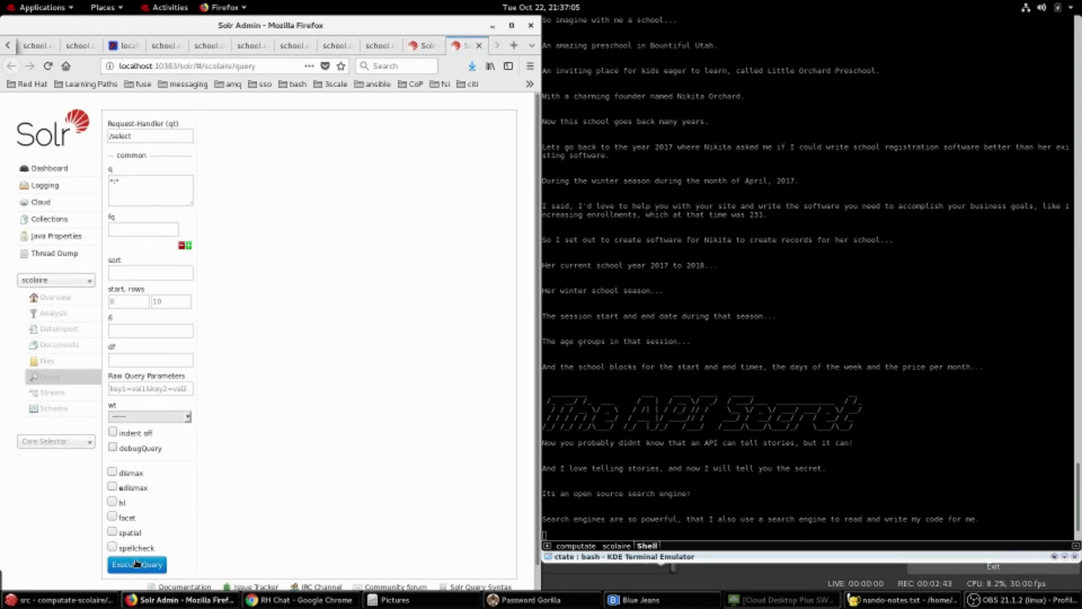
{"action": "left_click", "coordinate": [138, 564]}
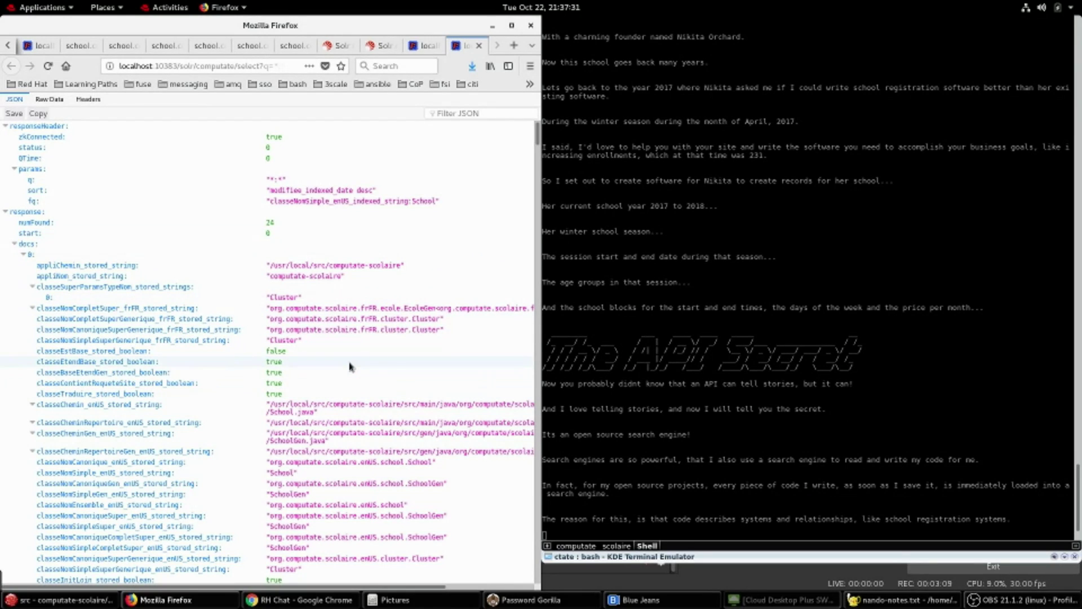
- Pick out the School and BankAdjustment class filter values and the 11046 total record count
{"action": "double_click", "coordinate": [420, 201]}
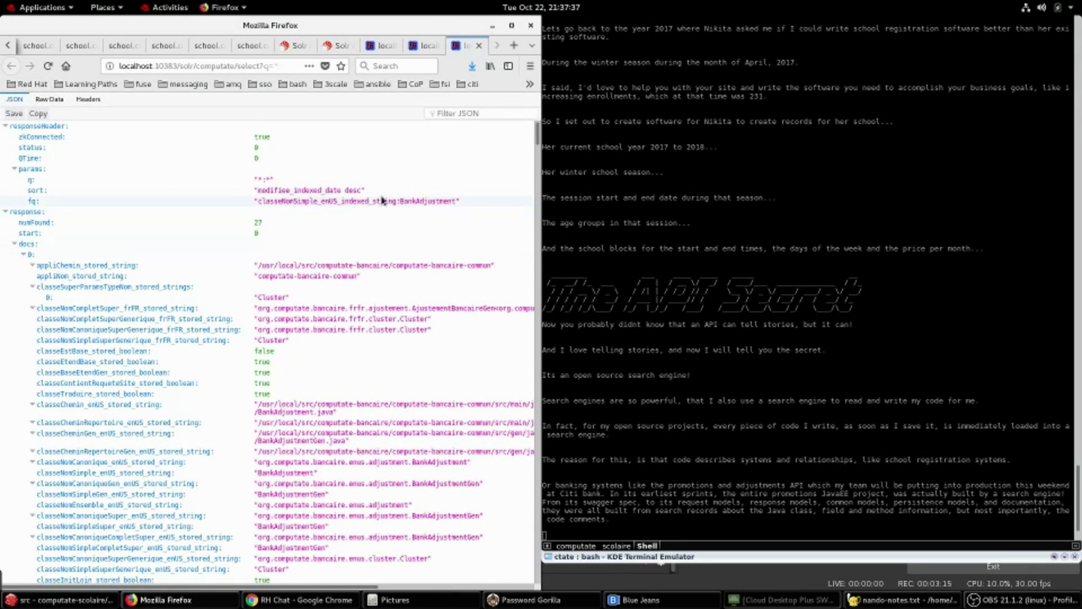
{"action": "double_click", "coordinate": [419, 200]}
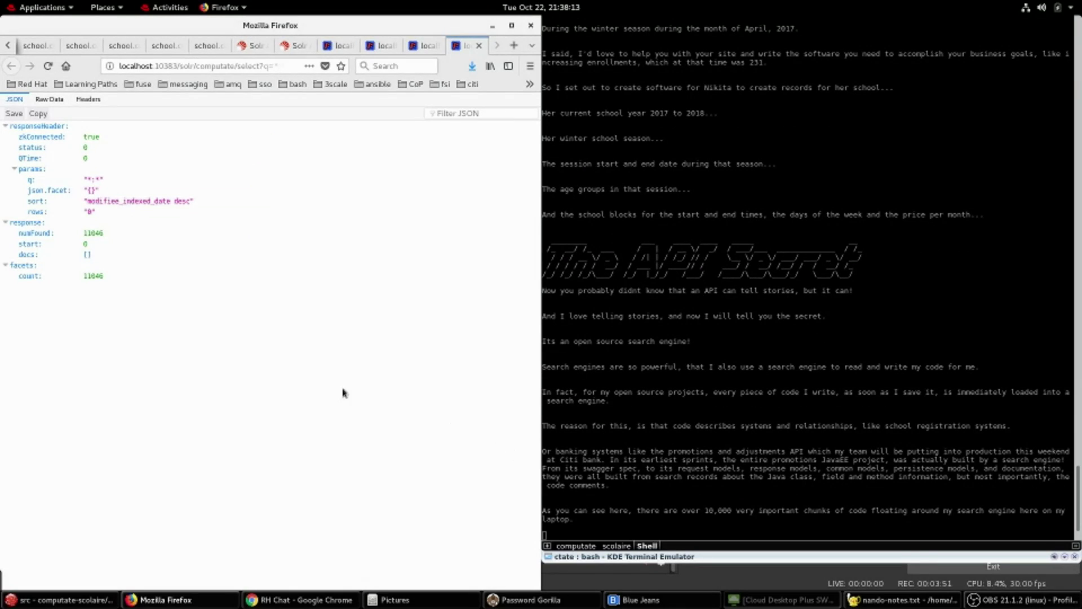
{"action": "double_click", "coordinate": [91, 279]}
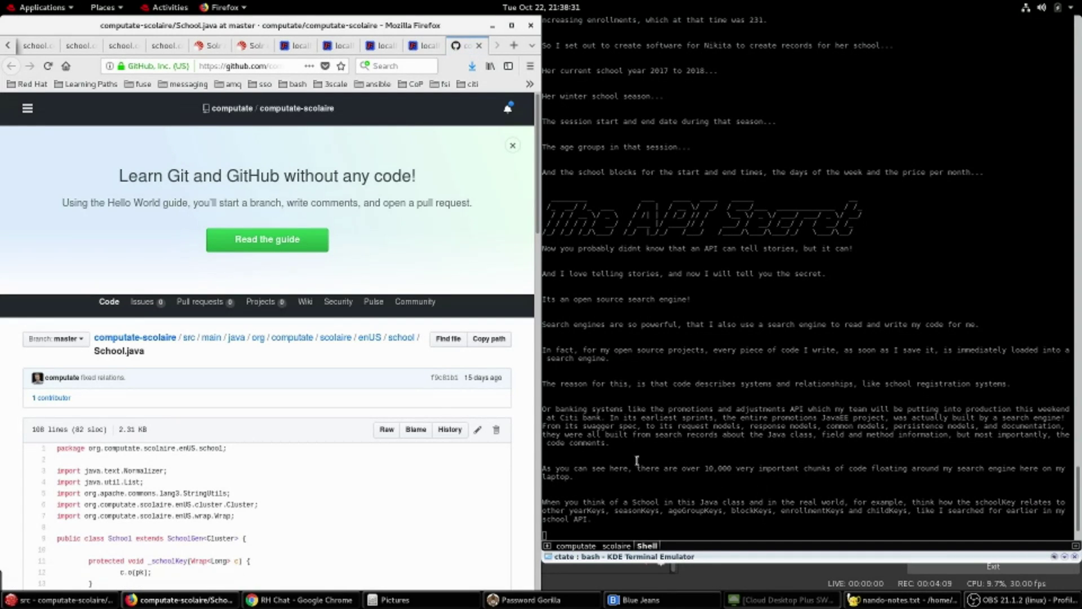
- Scroll School.java and point out the _schoolKey and _yearKeys methods
{"action": "scroll", "coordinate": [145, 413], "scroll_direction": "down", "scroll_amount": 5}
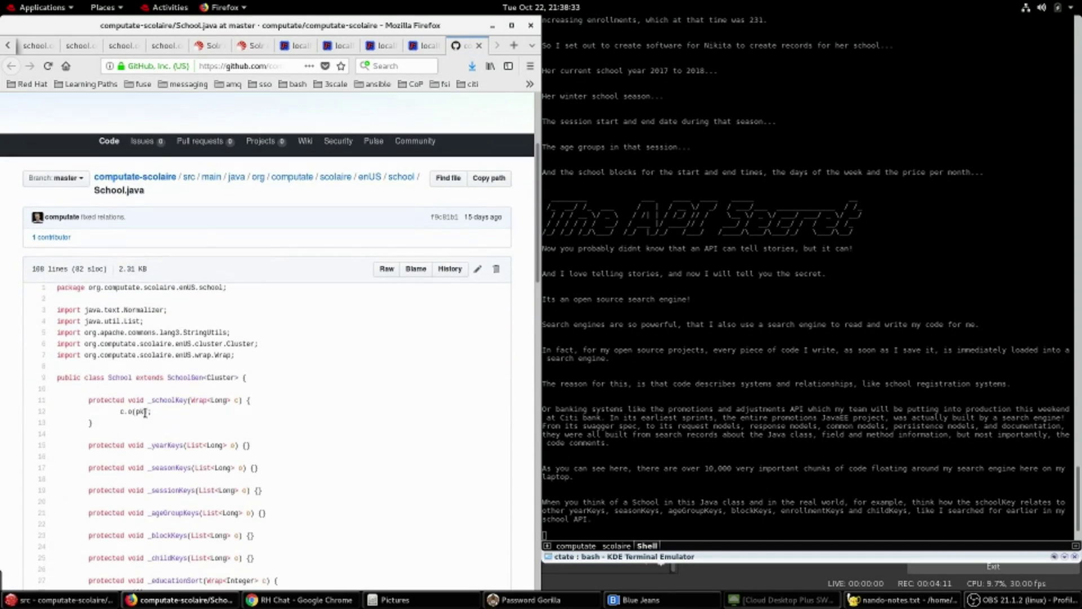
{"action": "scroll", "coordinate": [145, 413], "scroll_direction": "down", "scroll_amount": 6}
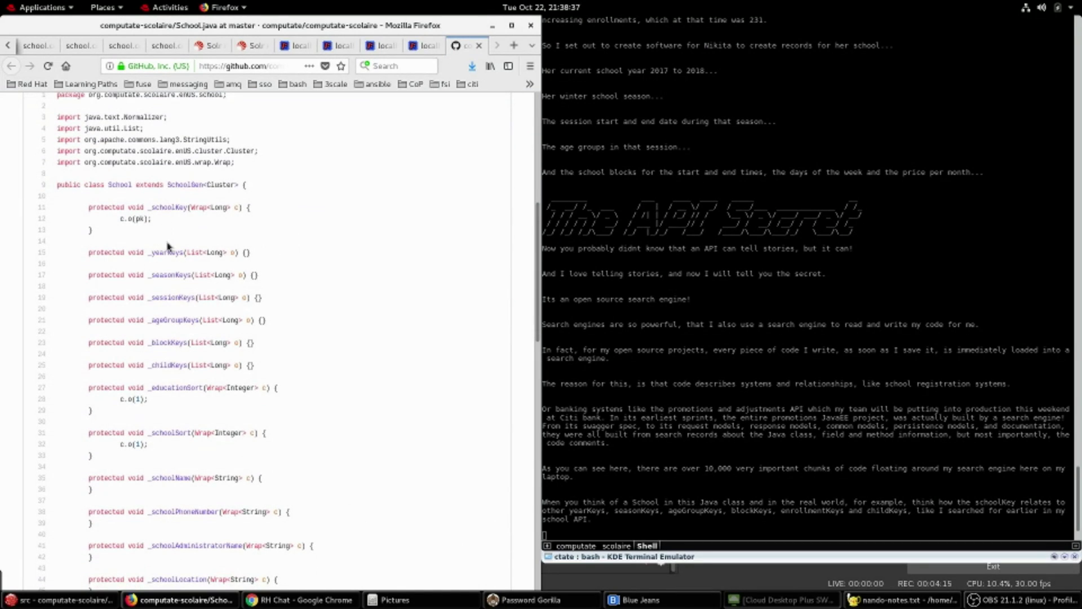
{"action": "double_click", "coordinate": [173, 208]}
{"action": "double_click", "coordinate": [177, 252]}
{"action": "left_click", "coordinate": [580, 452]}
{"action": "key", "text": "Return"}
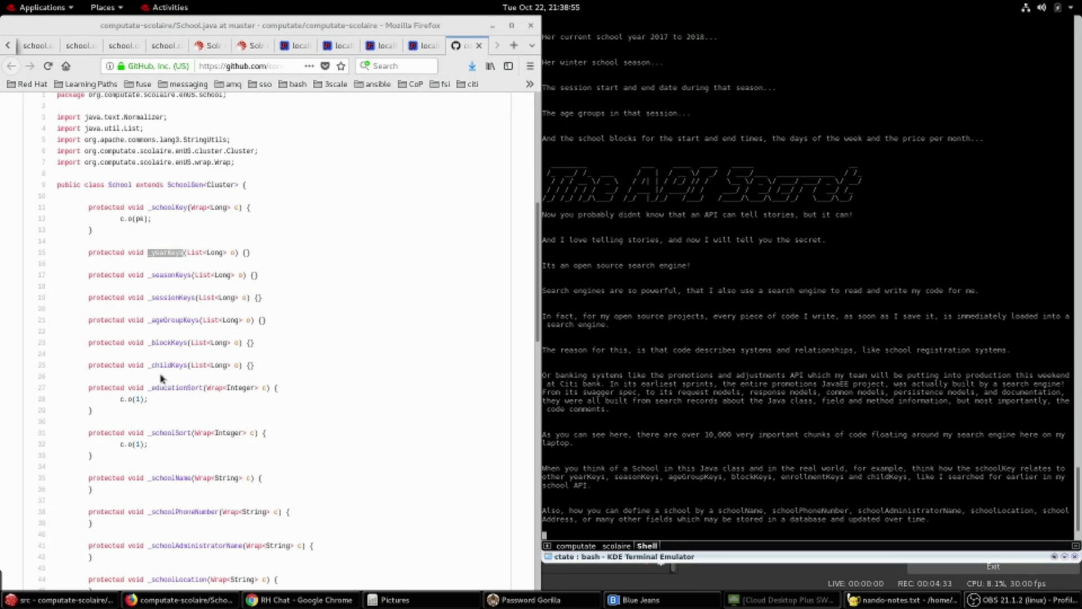
- Point out the _schoolName, _schoolPhoneNumber, _schoolAdministratorName, _schoolLocation and _schoolAddress methods
{"action": "scroll", "coordinate": [165, 379], "scroll_direction": "down", "scroll_amount": 5}
{"action": "double_click", "coordinate": [172, 189]}
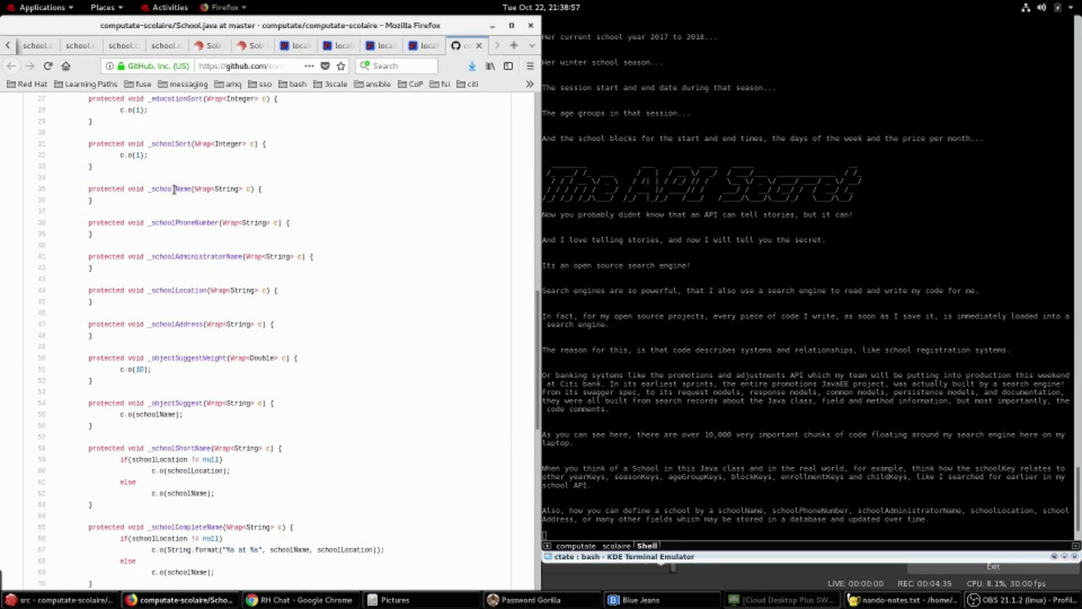
{"action": "double_click", "coordinate": [175, 222]}
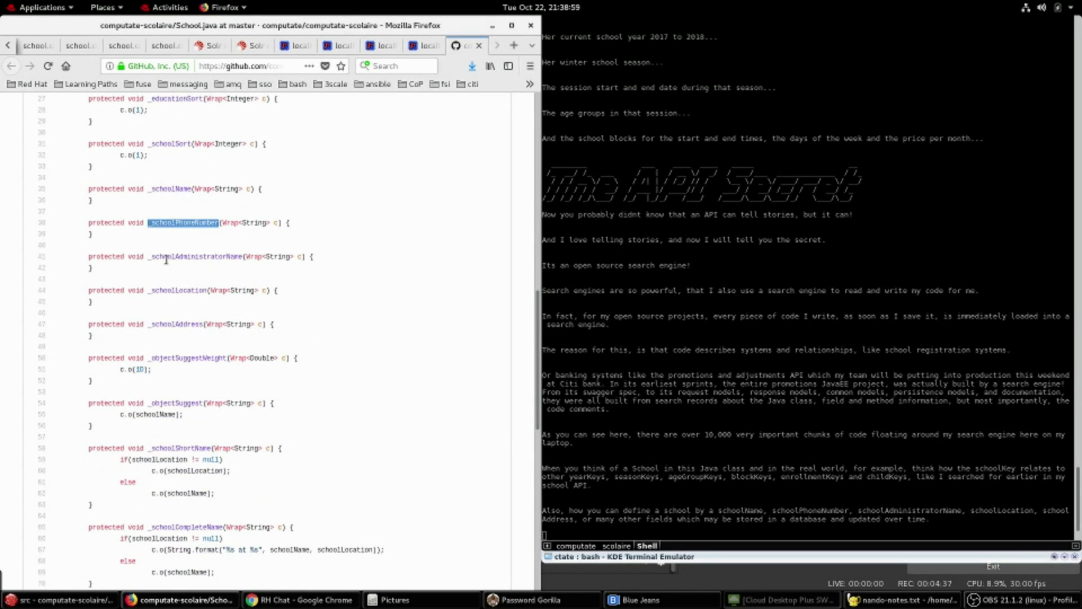
{"action": "double_click", "coordinate": [166, 256]}
{"action": "double_click", "coordinate": [164, 289]}
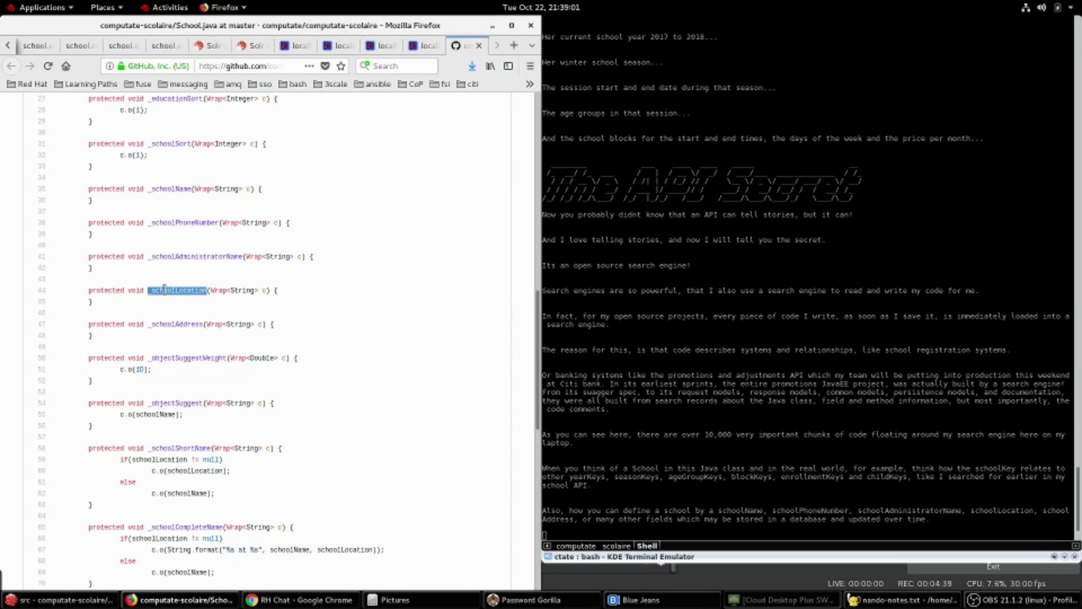
{"action": "double_click", "coordinate": [169, 323]}
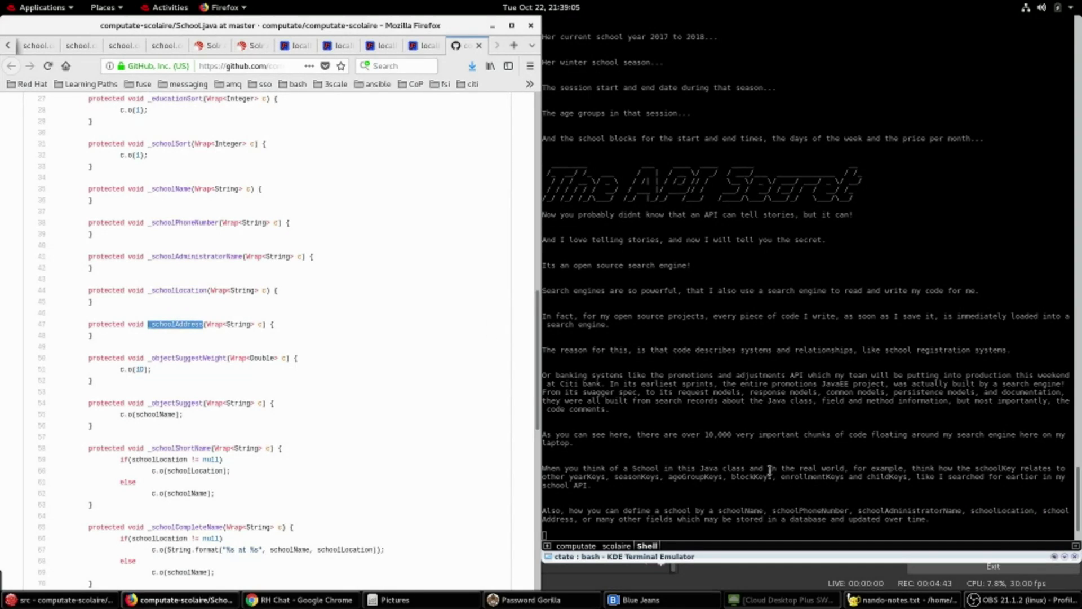
{"action": "left_click", "coordinate": [712, 447]}
{"action": "key", "text": "Return"}
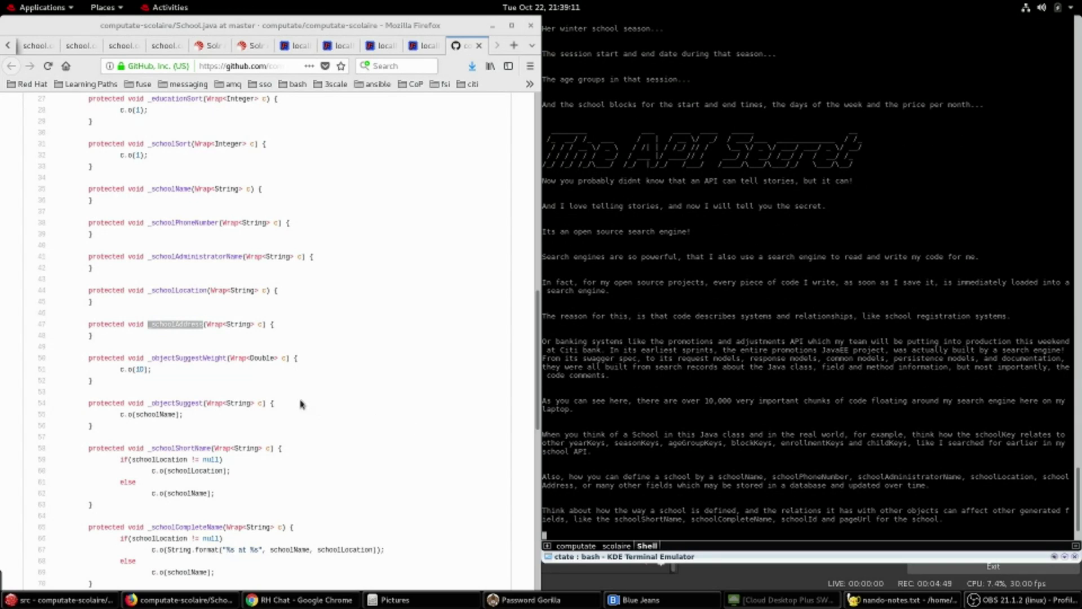
- Point out the _schoolShortName, _schoolCompleteName, _schoolId and _pageUrl methods
{"action": "scroll", "coordinate": [196, 355], "scroll_direction": "down", "scroll_amount": 8}
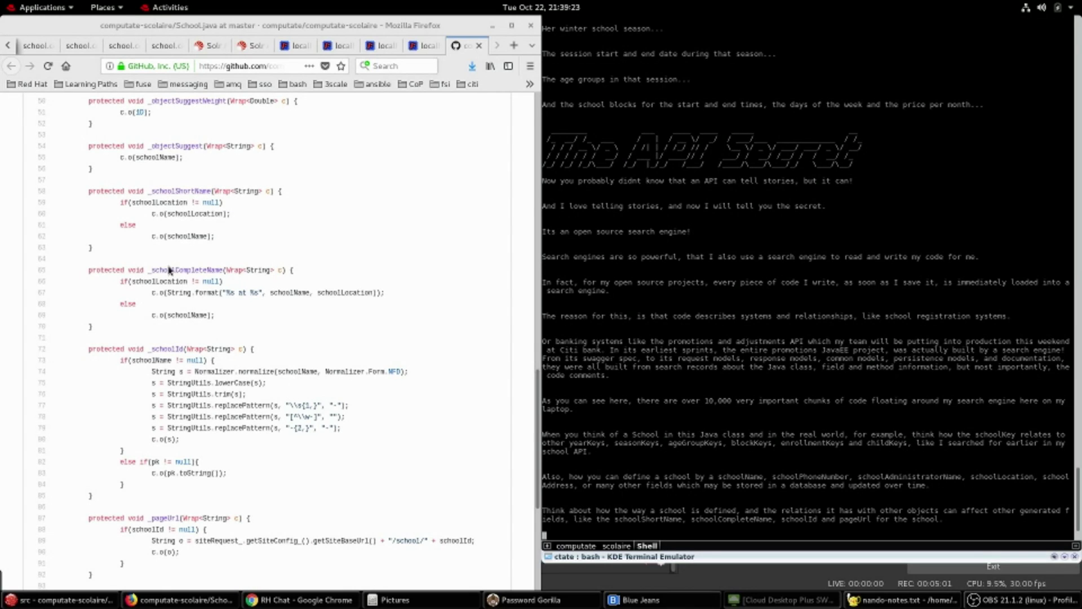
{"action": "double_click", "coordinate": [167, 191]}
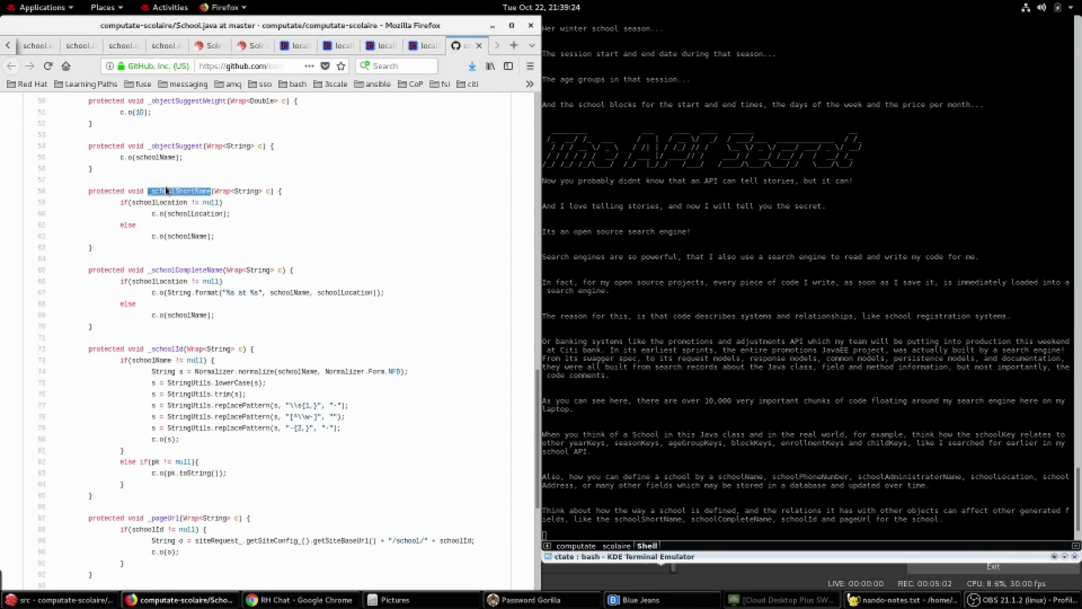
{"action": "double_click", "coordinate": [192, 269]}
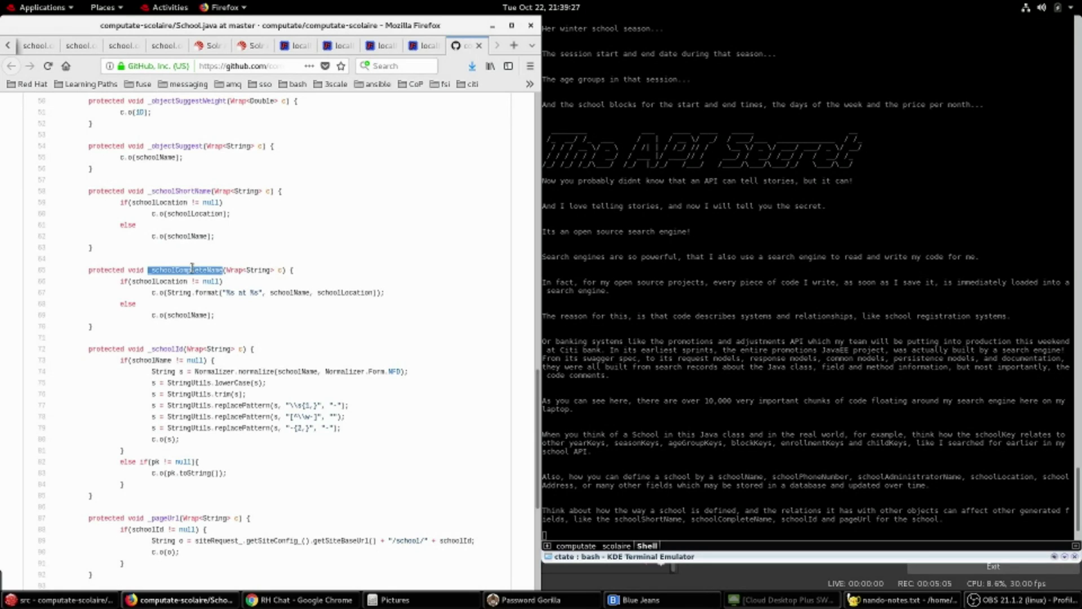
{"action": "double_click", "coordinate": [169, 349]}
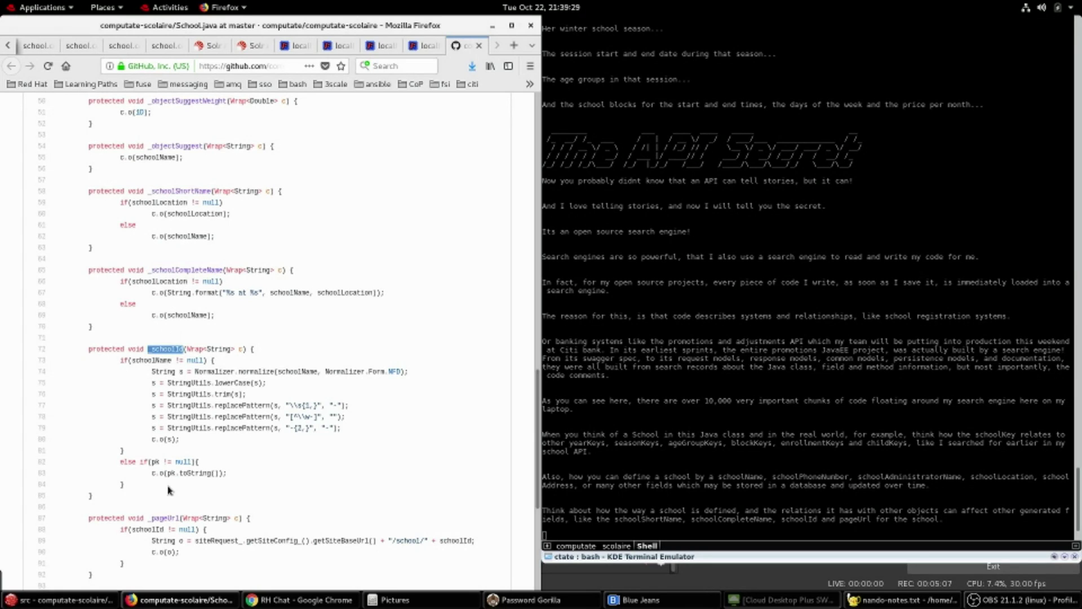
{"action": "double_click", "coordinate": [166, 517]}
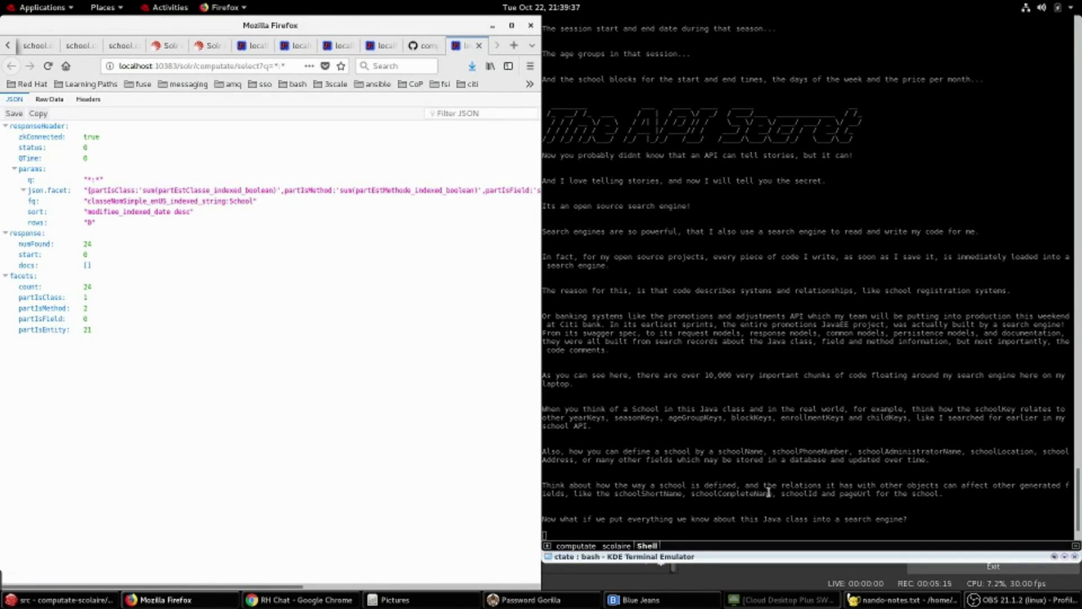
- Advance the narration to Code Translation, bringing up the French Ecole.java file
{"action": "left_click", "coordinate": [770, 350]}
{"action": "key", "text": "Return"}
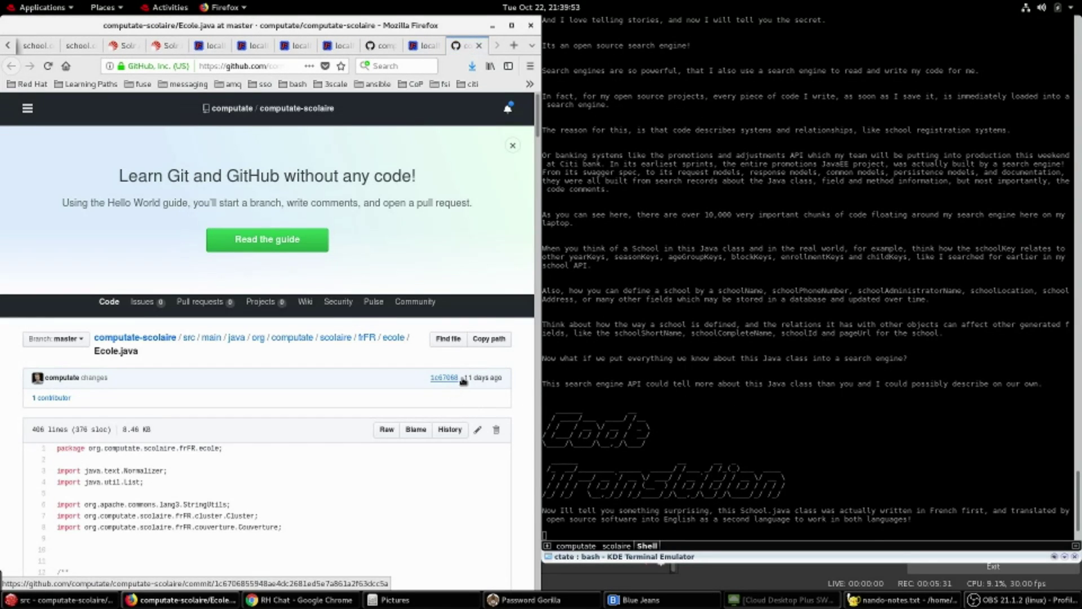
- Scroll through Ecole.java's class comments and highlight the class name Ecole
{"action": "scroll", "coordinate": [398, 400], "scroll_direction": "down", "scroll_amount": 5}
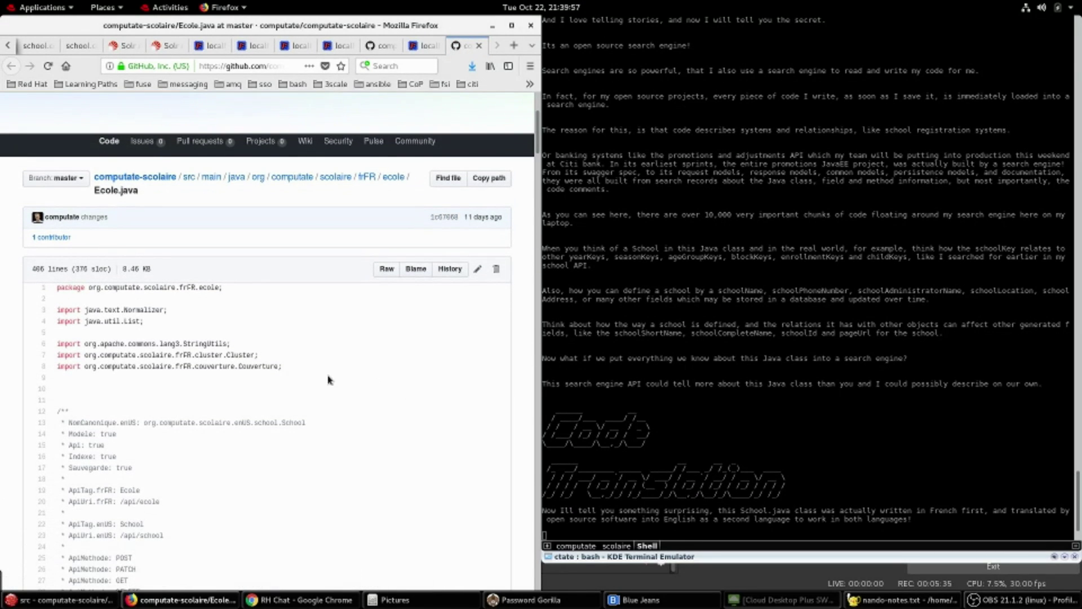
{"action": "scroll", "coordinate": [313, 378], "scroll_direction": "down", "scroll_amount": 1}
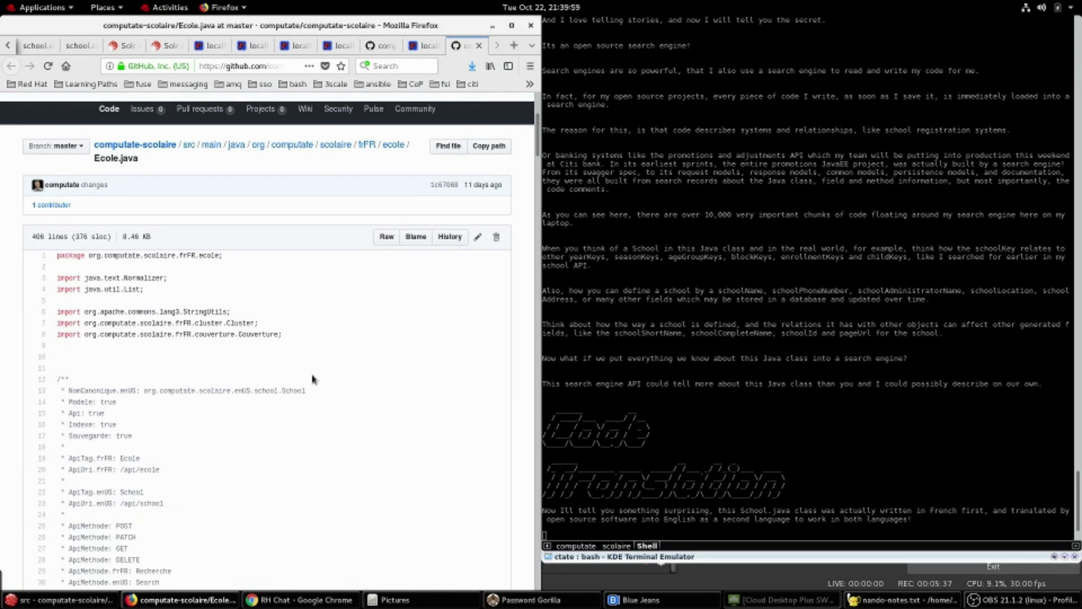
{"action": "scroll", "coordinate": [314, 379], "scroll_direction": "down", "scroll_amount": 8}
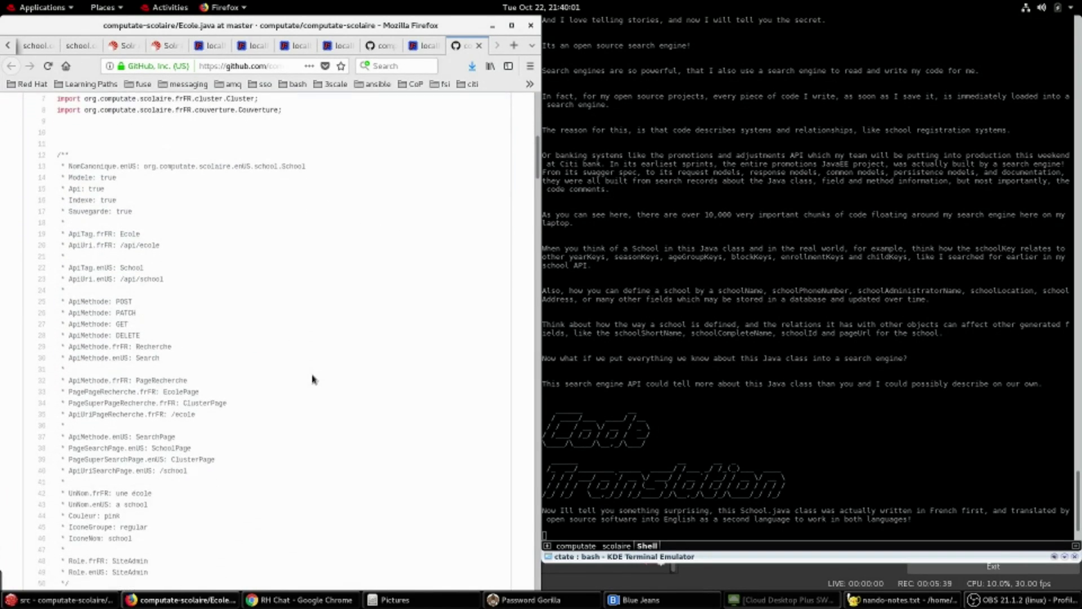
{"action": "scroll", "coordinate": [313, 379], "scroll_direction": "down", "scroll_amount": 2}
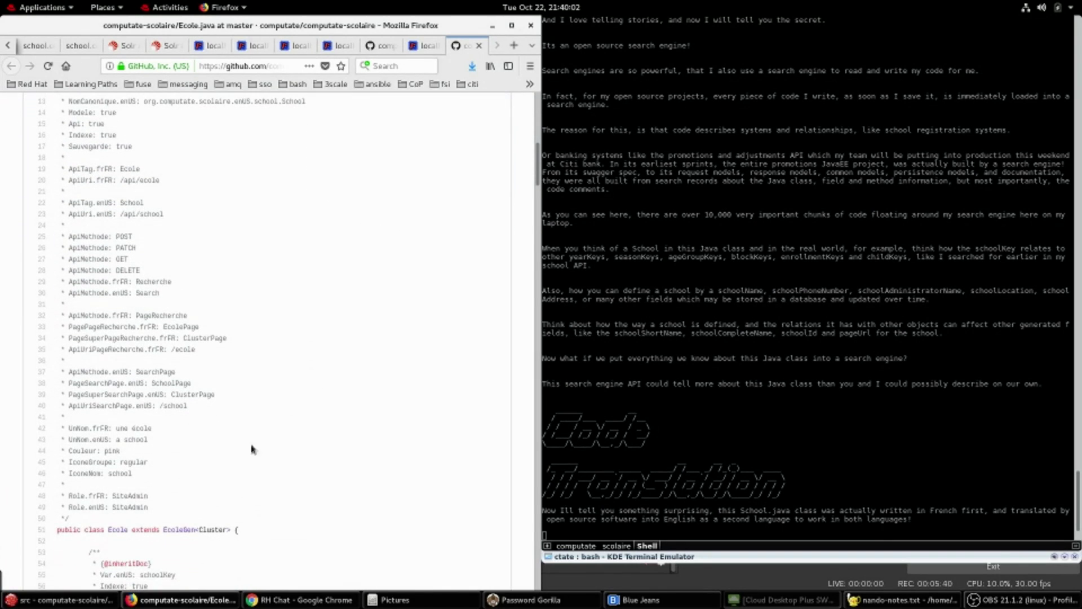
{"action": "double_click", "coordinate": [113, 528]}
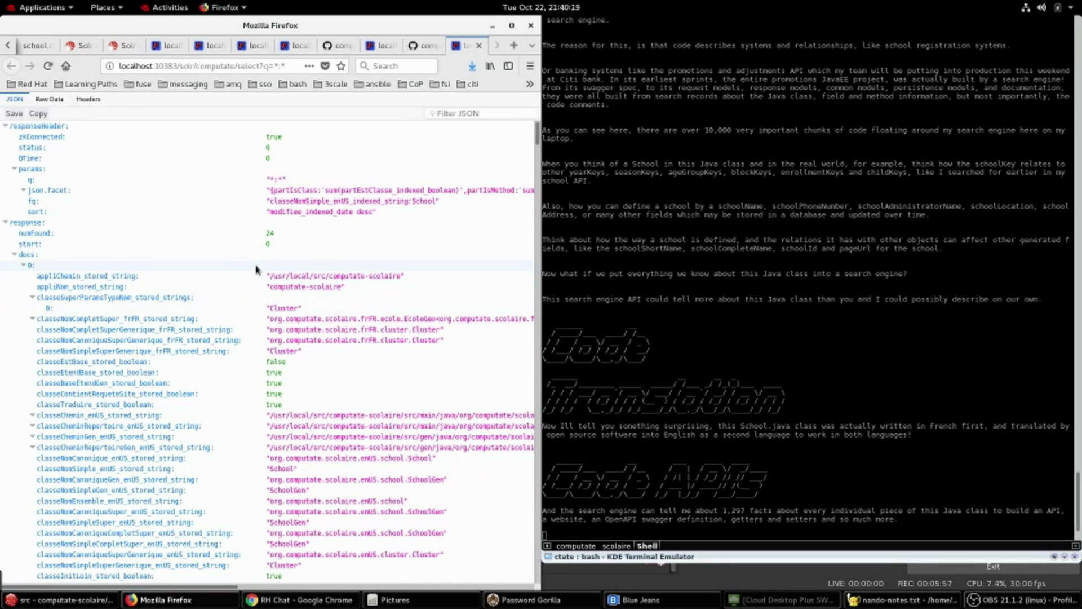
{"action": "scroll", "coordinate": [255, 269], "scroll_direction": "down", "scroll_amount": 20}
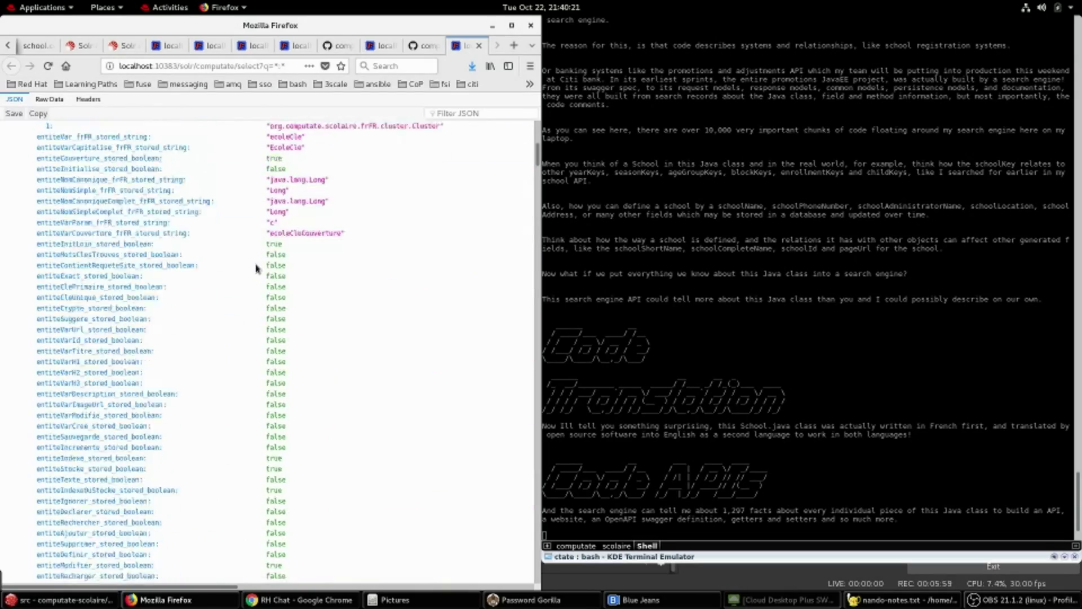
{"action": "scroll", "coordinate": [256, 269], "scroll_direction": "down", "scroll_amount": 20}
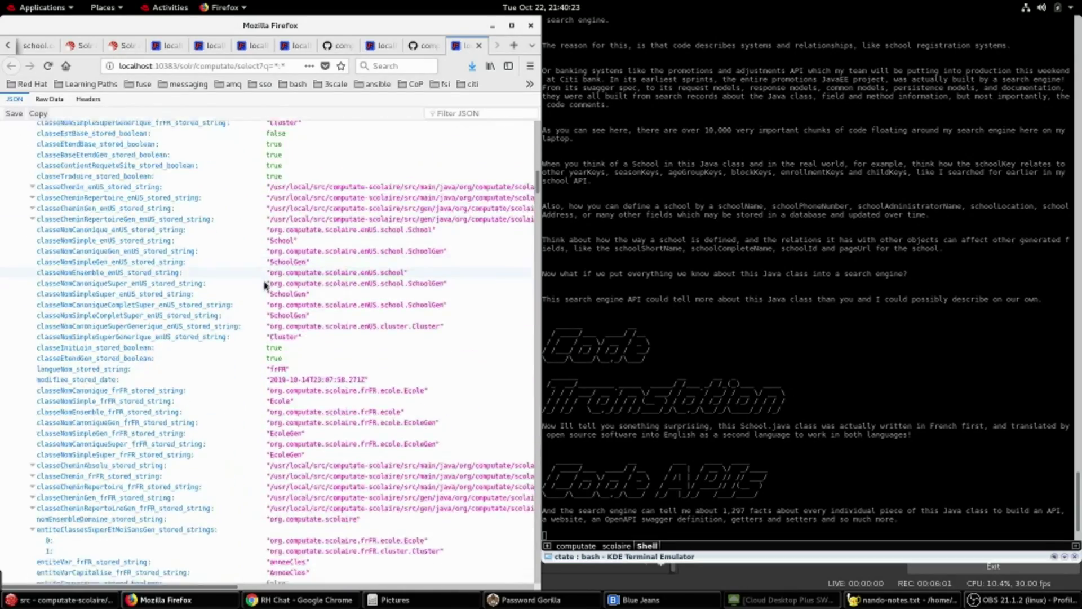
{"action": "scroll", "coordinate": [265, 285], "scroll_direction": "down", "scroll_amount": 20}
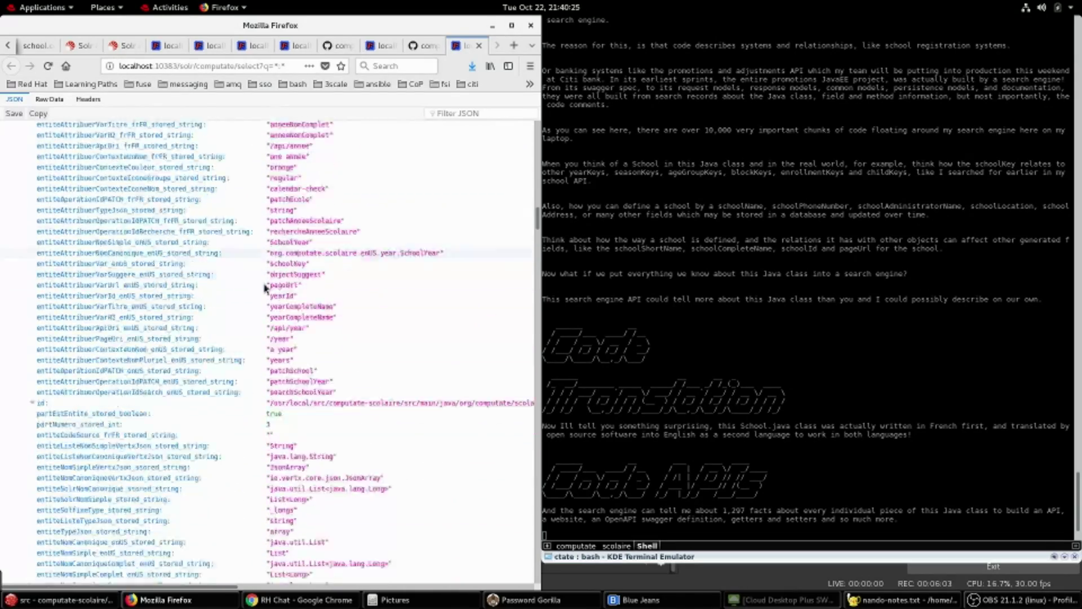
{"action": "scroll", "coordinate": [265, 290], "scroll_direction": "down", "scroll_amount": 20}
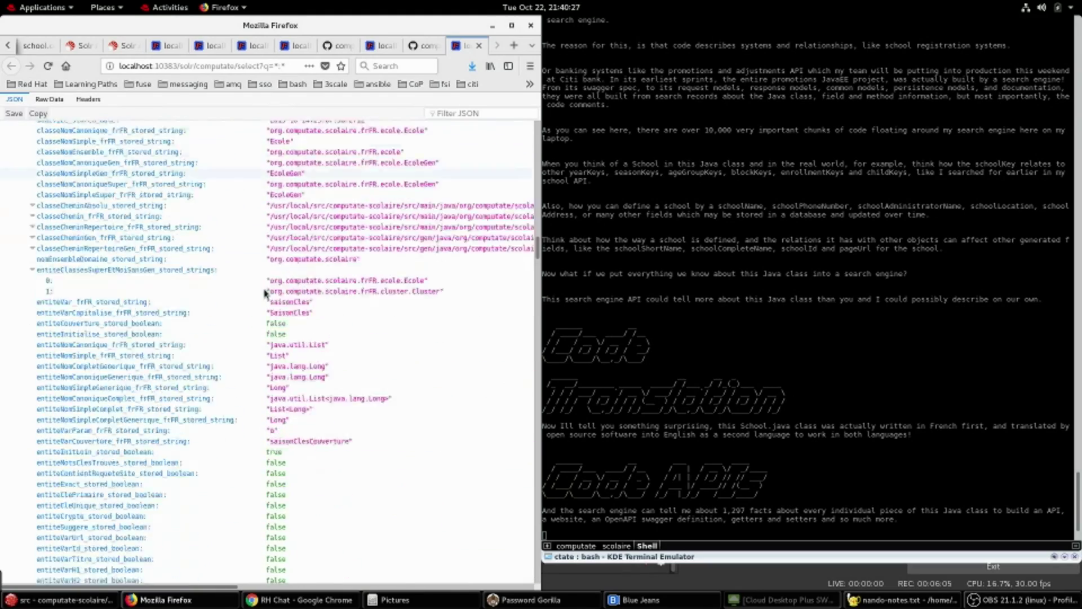
{"action": "scroll", "coordinate": [265, 294], "scroll_direction": "down", "scroll_amount": 20}
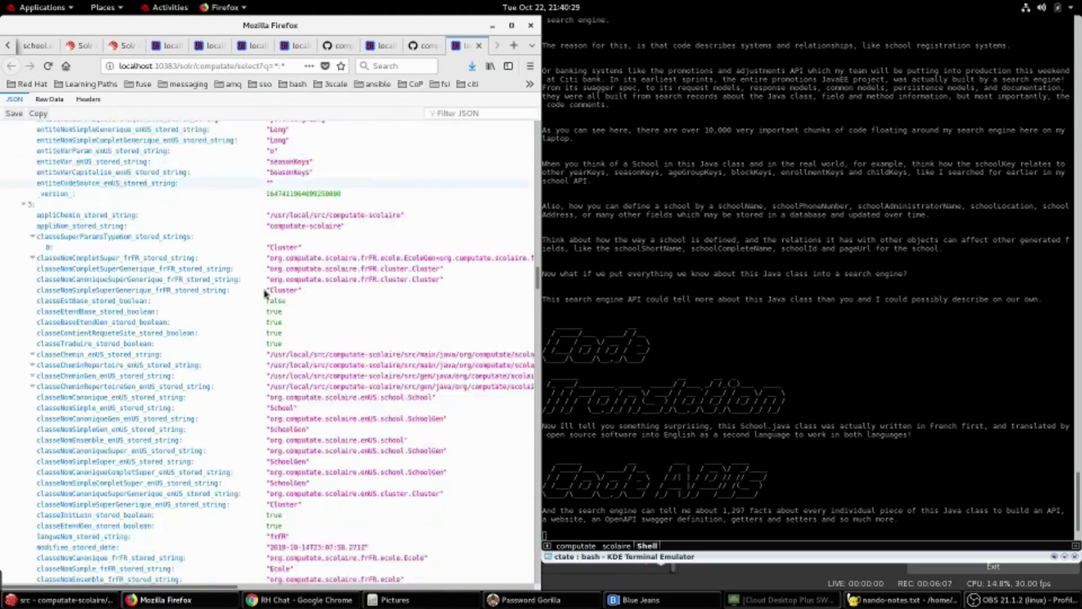
{"action": "scroll", "coordinate": [265, 299], "scroll_direction": "down", "scroll_amount": 20}
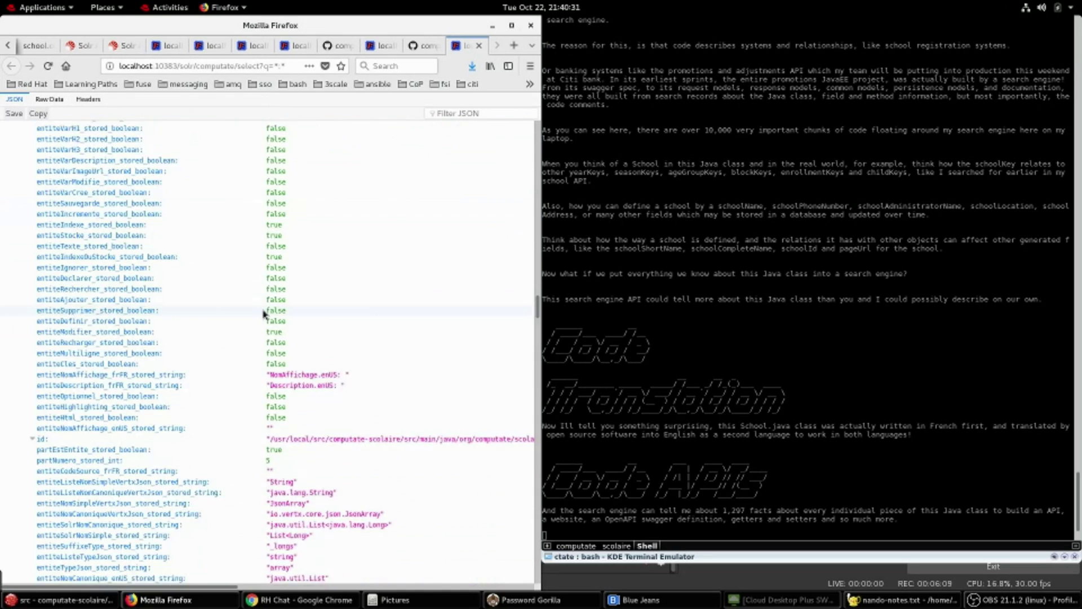
{"action": "scroll", "coordinate": [263, 314], "scroll_direction": "down", "scroll_amount": 20}
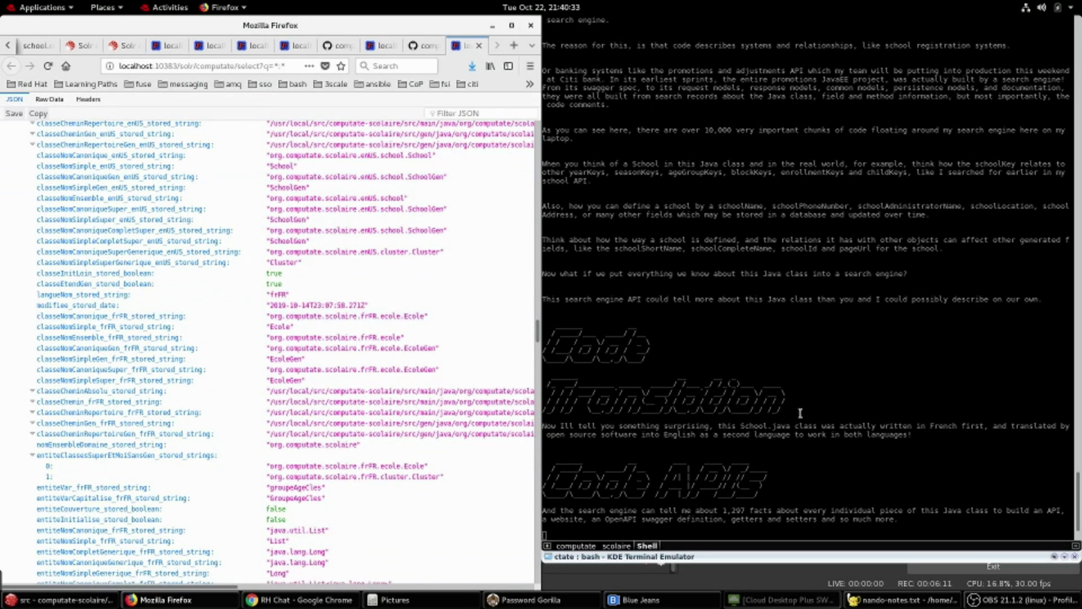
- Open OpenShift and scroll the computate.org apps from computate-scolaire to postgresql-persistent and sso73
{"action": "left_click", "coordinate": [802, 411]}
{"action": "key", "text": "Return"}
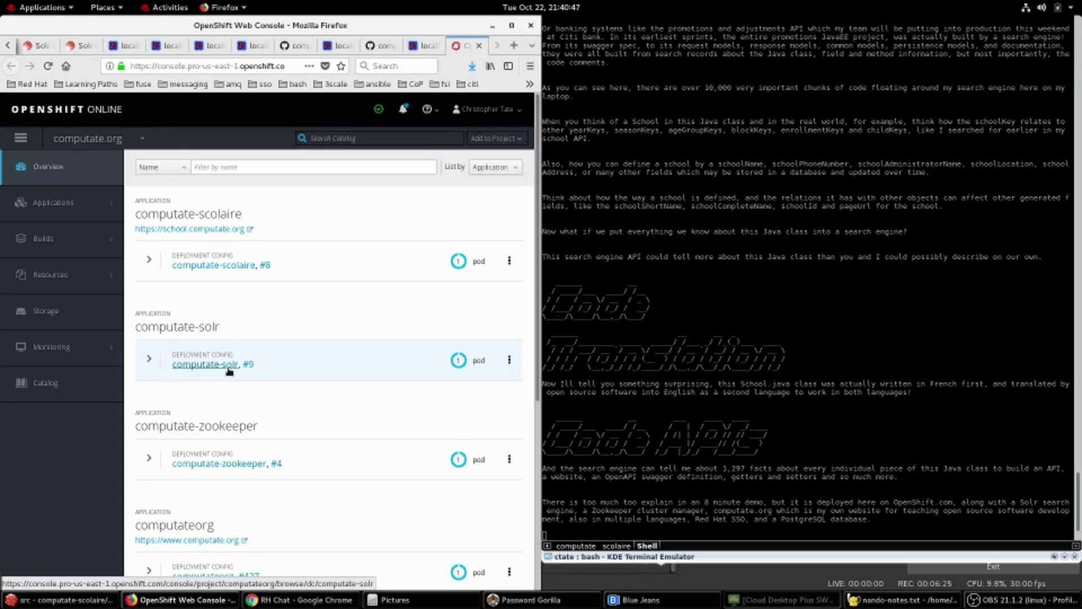
{"action": "scroll", "coordinate": [229, 371], "scroll_direction": "down", "scroll_amount": 2}
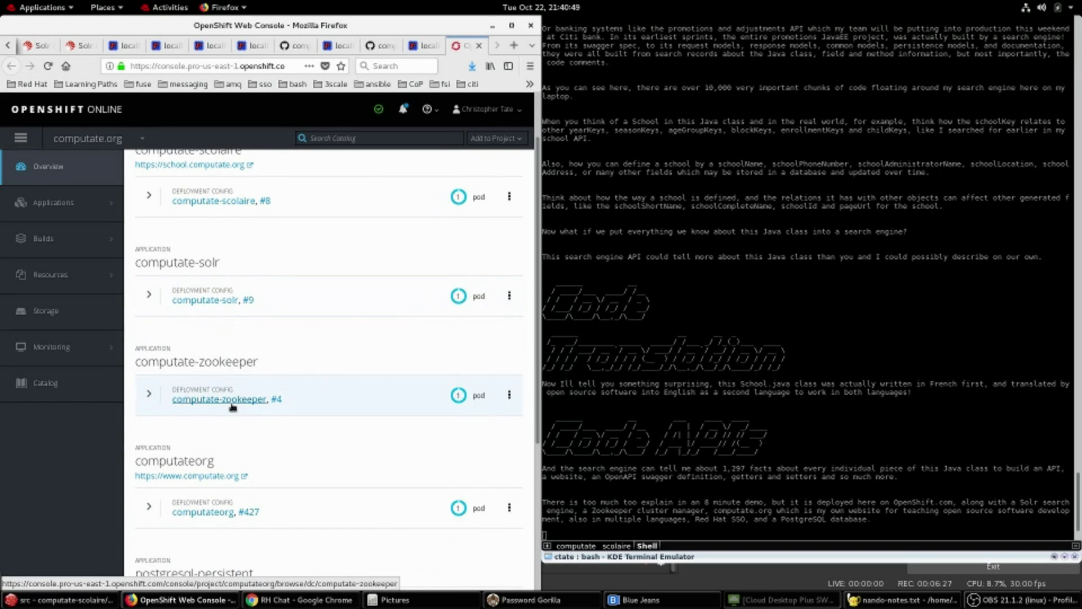
{"action": "scroll", "coordinate": [233, 406], "scroll_direction": "down", "scroll_amount": 4}
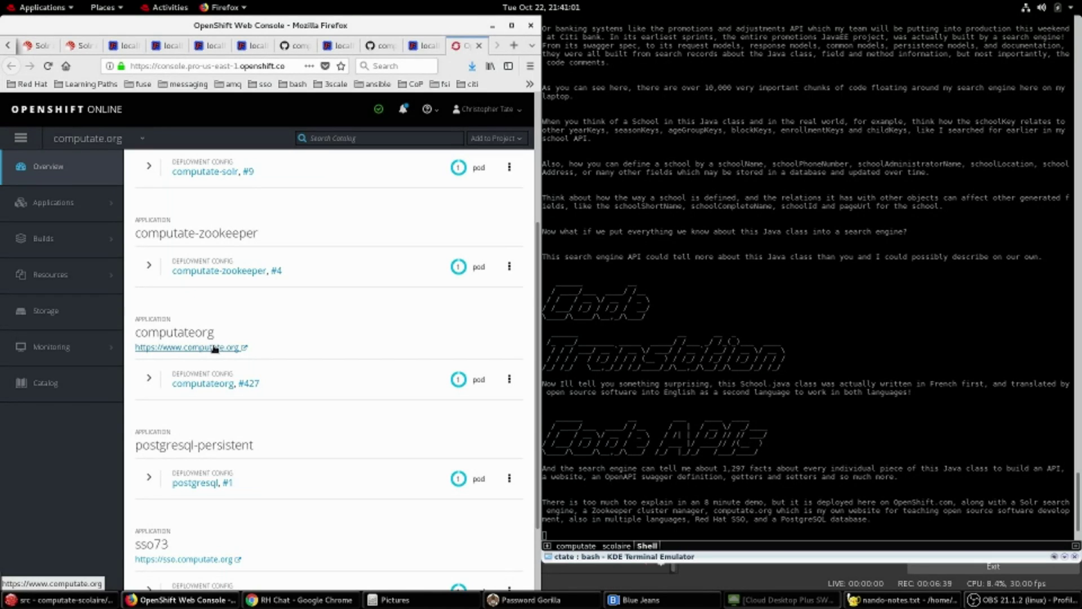
{"action": "scroll", "coordinate": [215, 348], "scroll_direction": "down", "scroll_amount": 3}
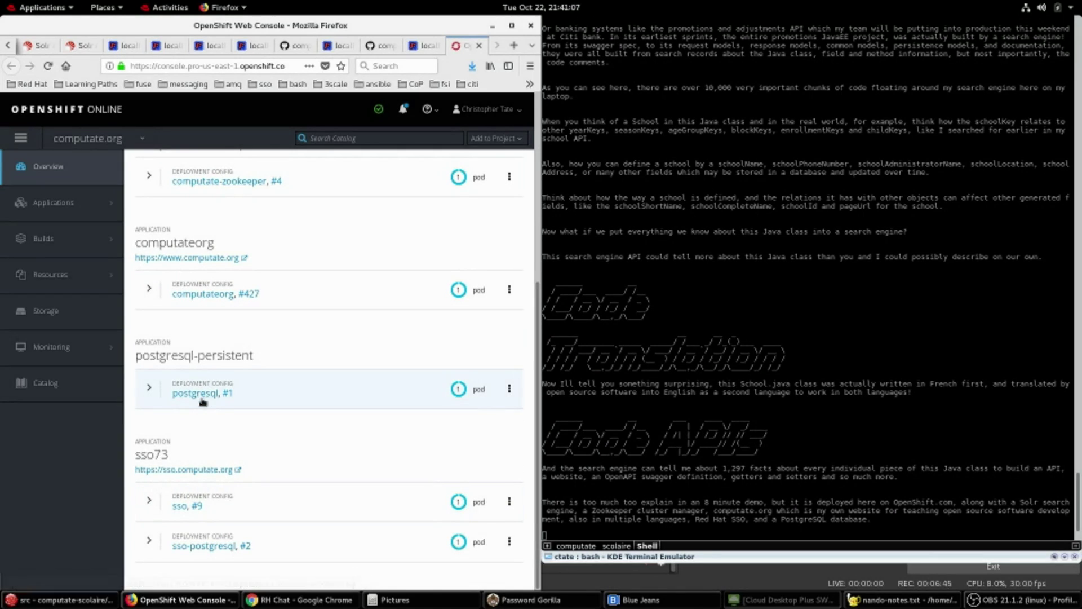
{"action": "left_click", "coordinate": [754, 457]}
- Copy the raw computate-scolaire OpenAPI YAML and paste it into editor.swagger.io
{"action": "key", "text": "Return"}
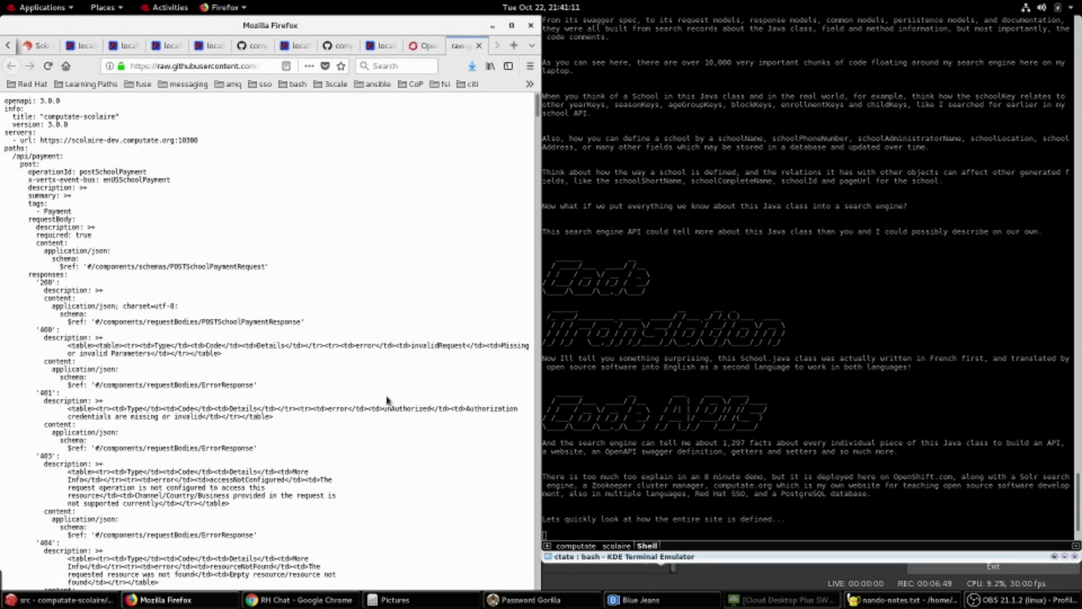
{"action": "key", "text": "ctrl+a"}
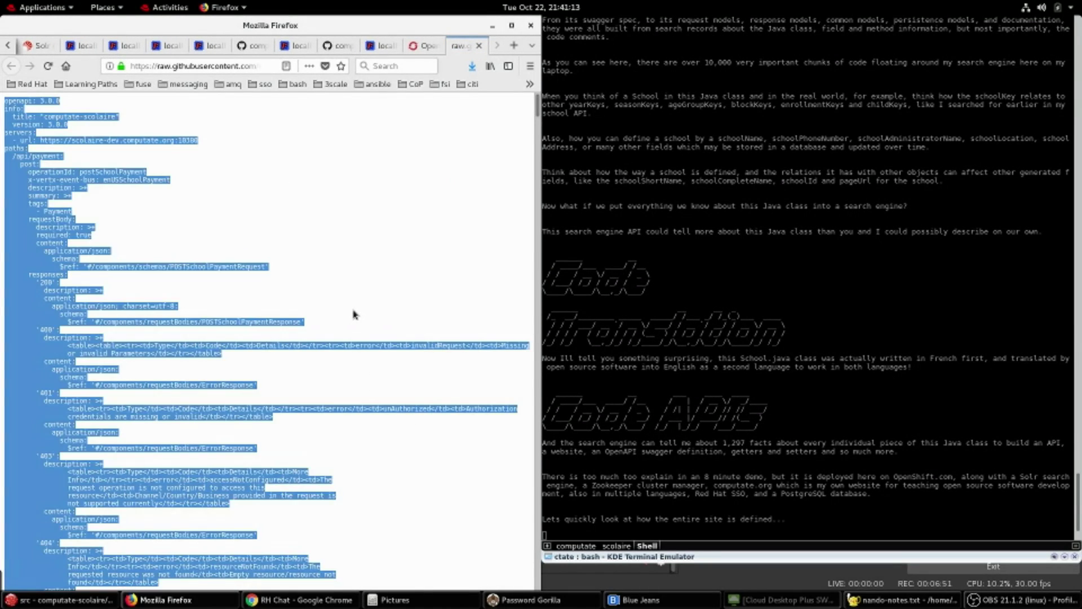
{"action": "left_click", "coordinate": [677, 385]}
{"action": "key", "text": "Return"}
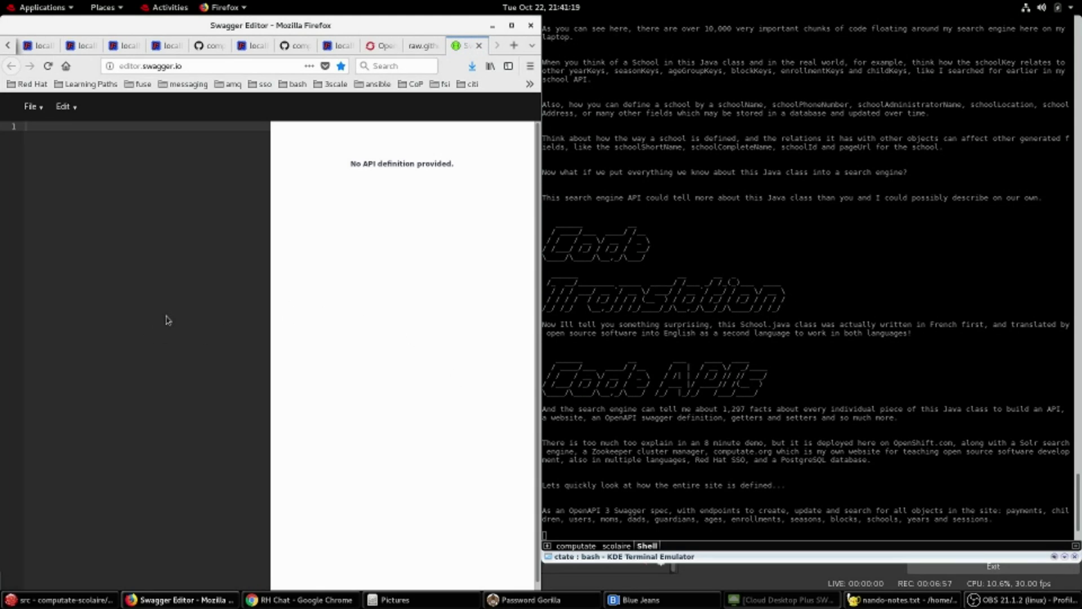
{"action": "key", "text": "ctrl+v"}
- Scroll the rendered preview down to the Schemas, then load the live school.computate.org/school site
{"action": "key", "text": "ctrl+End"}
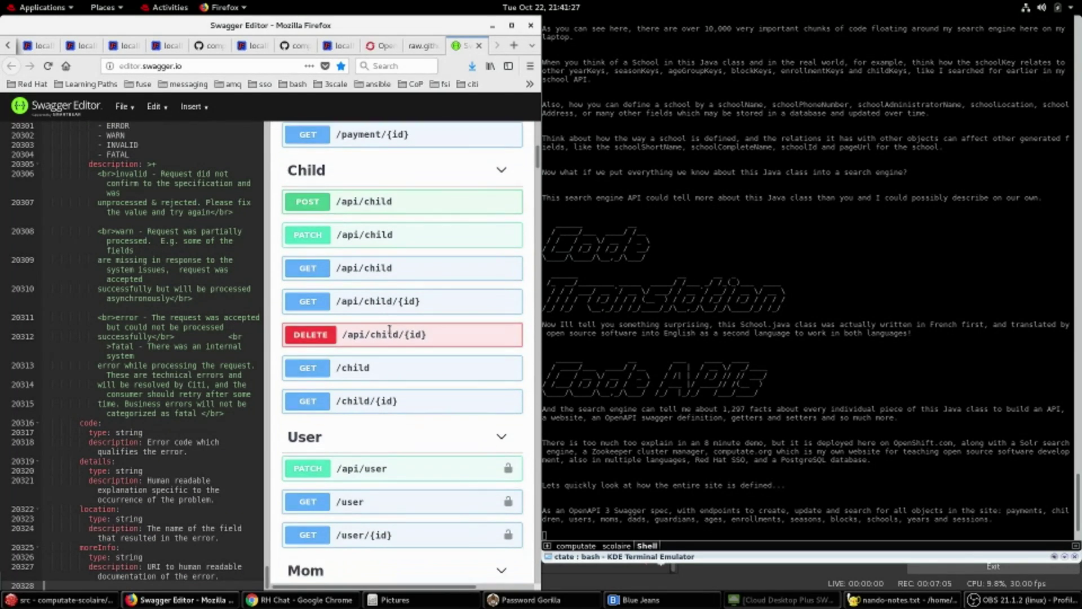
{"action": "scroll", "coordinate": [390, 330], "scroll_direction": "down", "scroll_amount": 1}
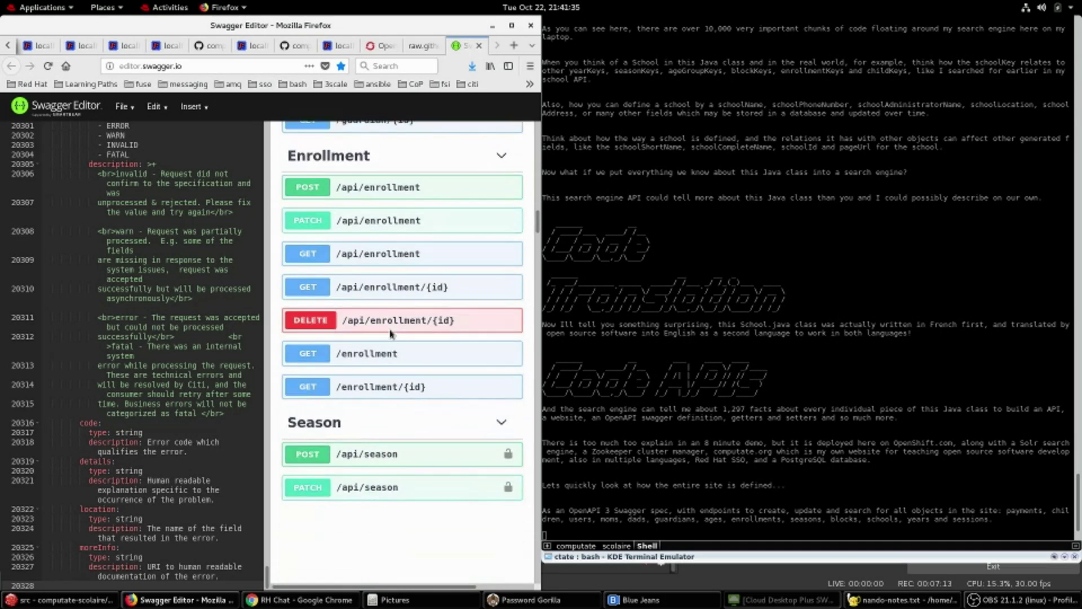
{"action": "scroll", "coordinate": [390, 333], "scroll_direction": "down", "scroll_amount": 3}
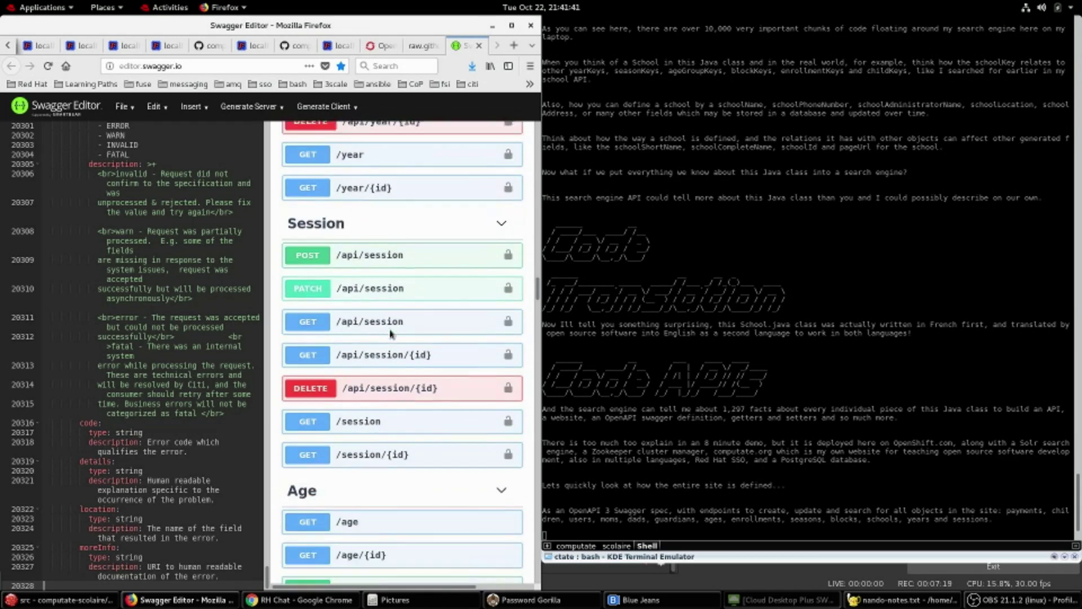
{"action": "scroll", "coordinate": [391, 333], "scroll_direction": "down", "scroll_amount": 20}
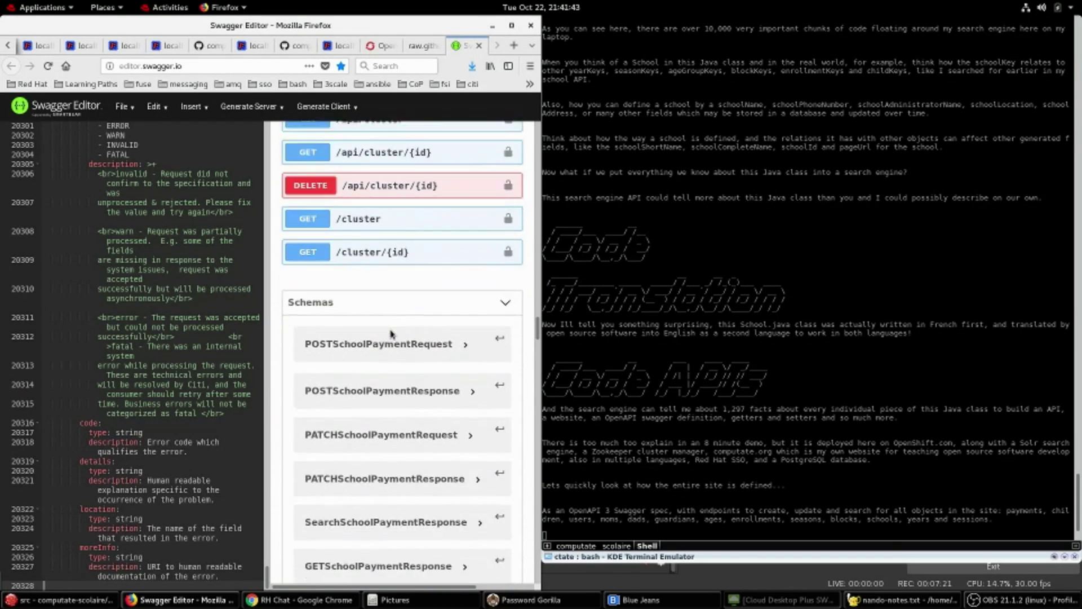
{"action": "left_click", "coordinate": [742, 441]}
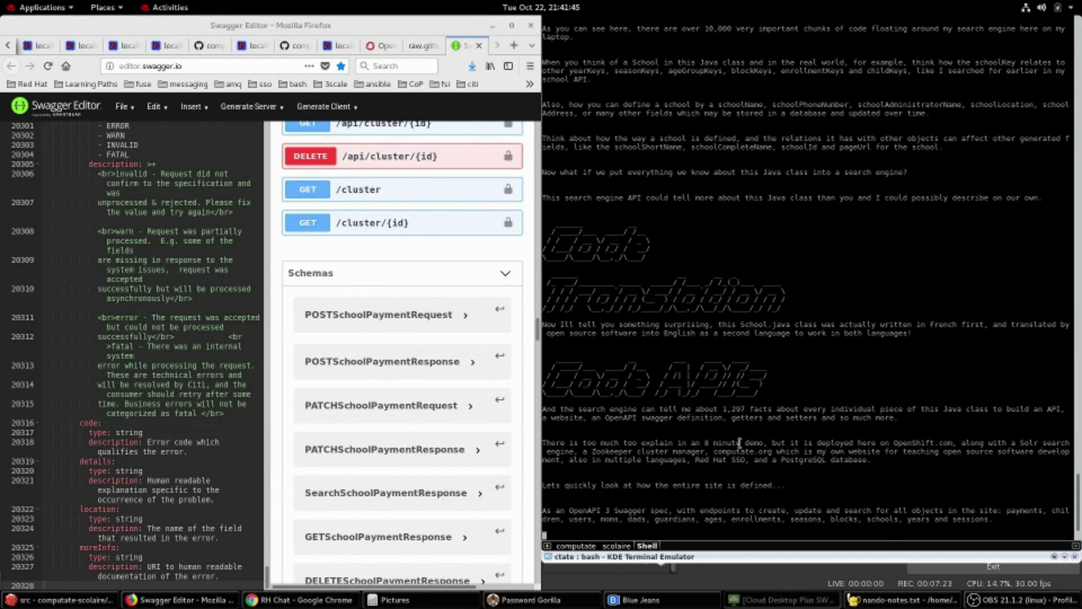
{"action": "key", "text": "Return"}
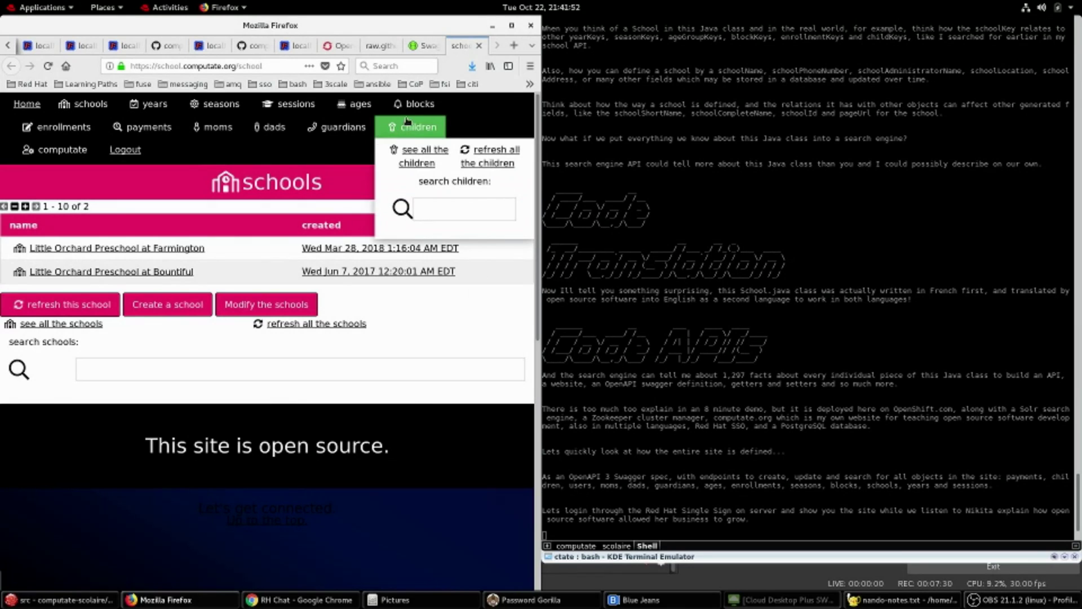
- Log out of school.computate.org, landing on the single sign-on login page
{"action": "mouse_move", "coordinate": [130, 151]}
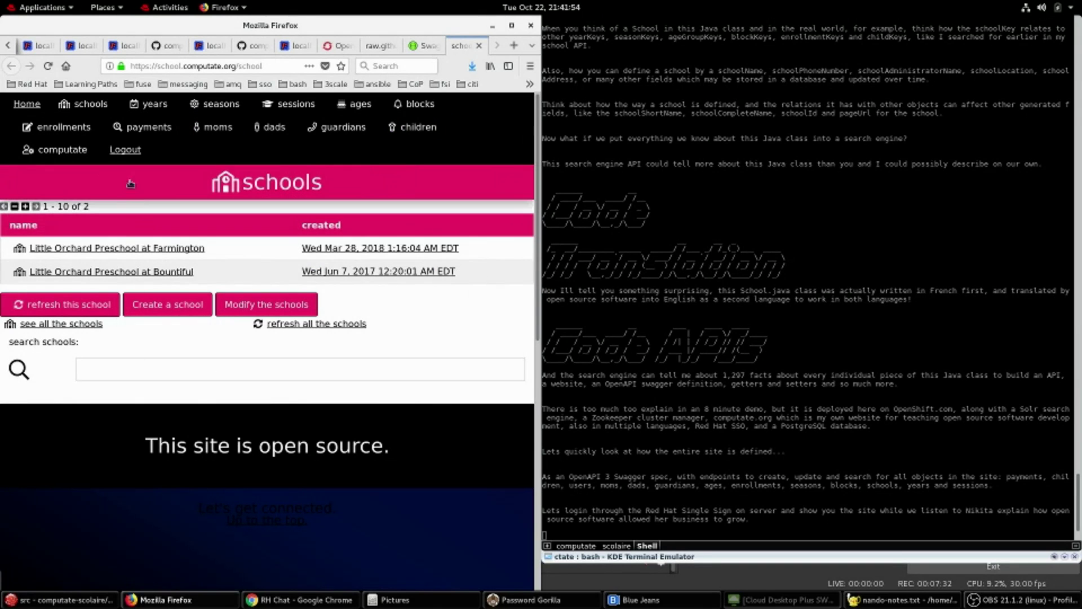
{"action": "left_click", "coordinate": [130, 152]}
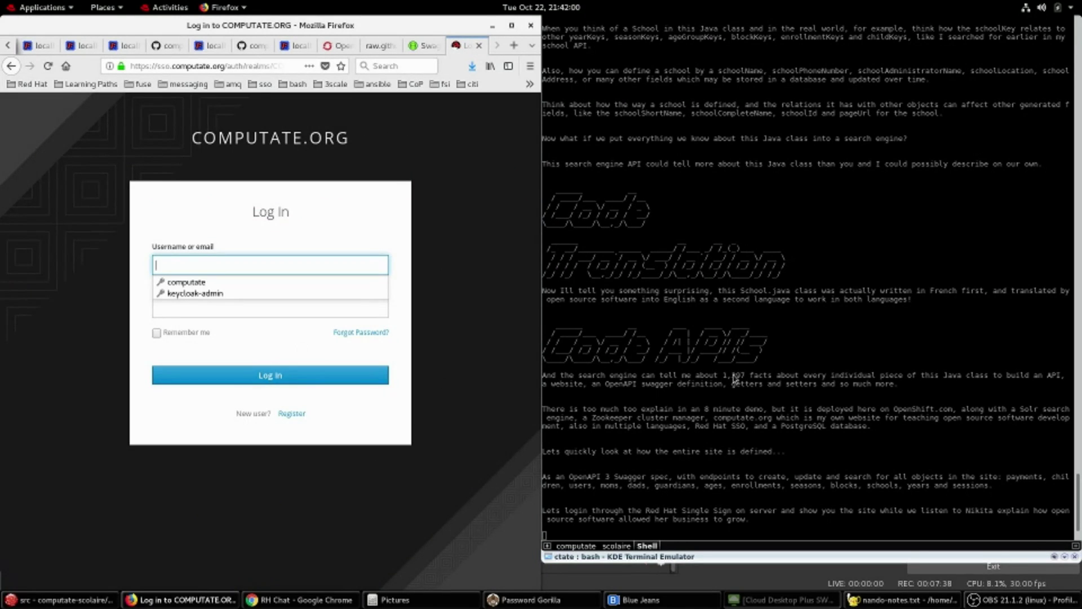
{"action": "key", "text": "Escape"}
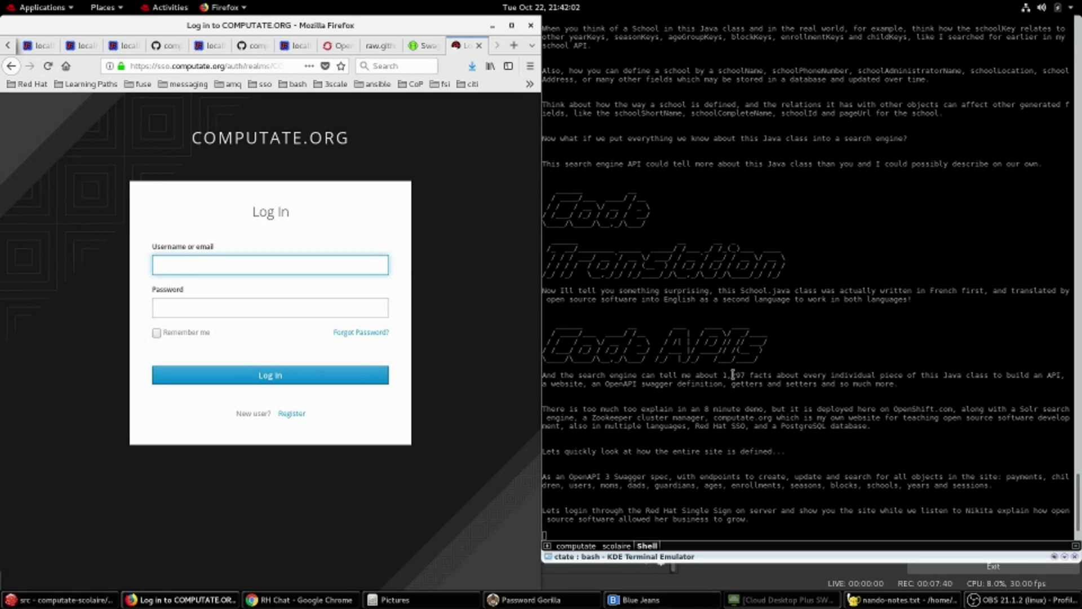
{"action": "key", "text": "Return"}
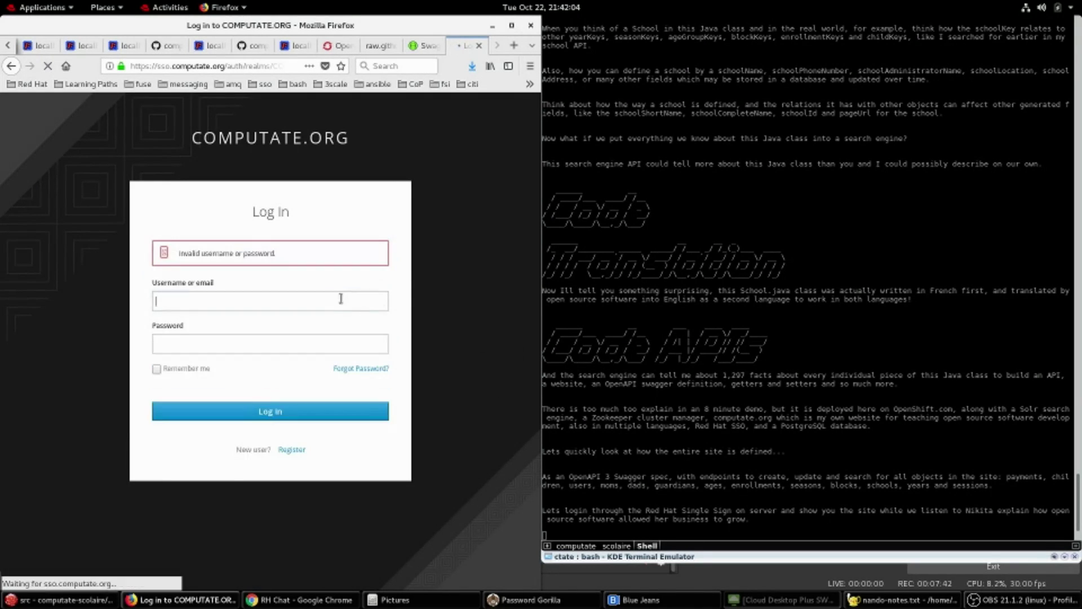
{"action": "key", "text": "Escape"}
{"action": "key", "text": "Return"}
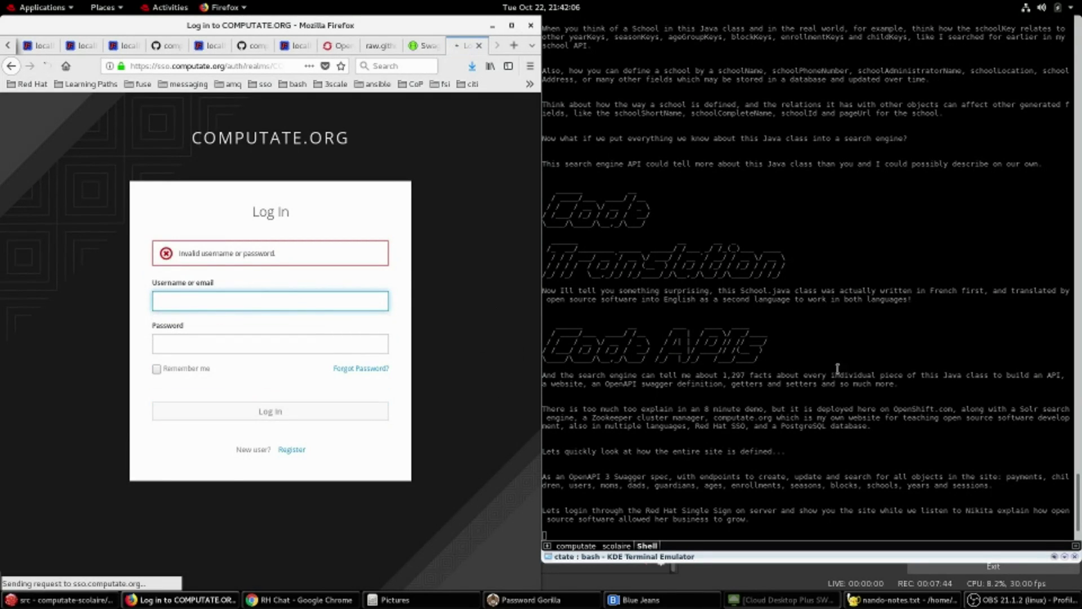
{"action": "key", "text": "Escape"}
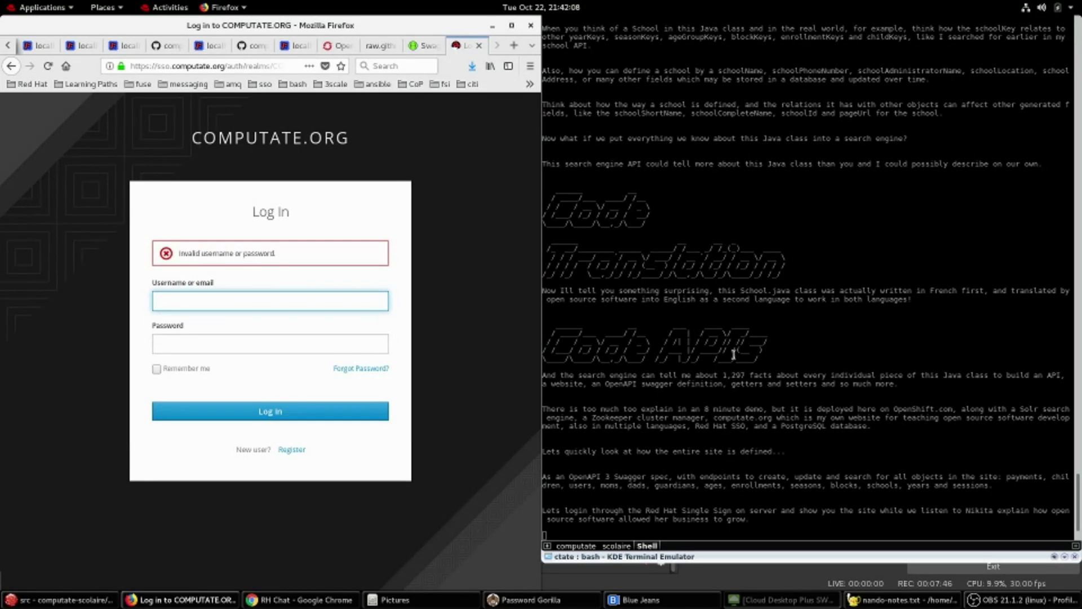
{"action": "key", "text": "alt+Tab"}
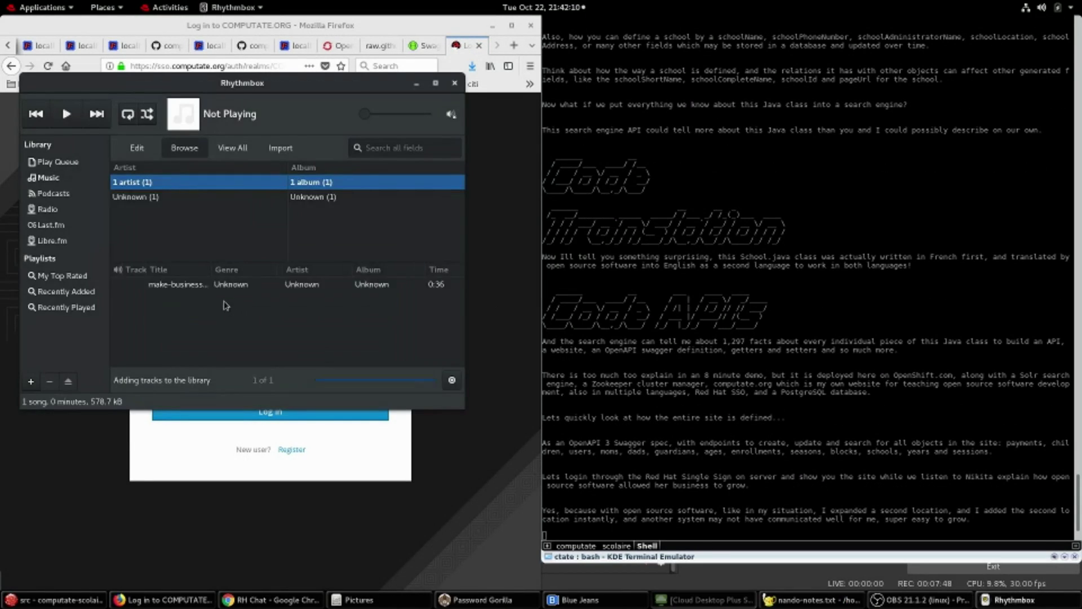
- Sign back in on the SSO page using the saved login from the username autofill
{"action": "left_click", "coordinate": [142, 422]}
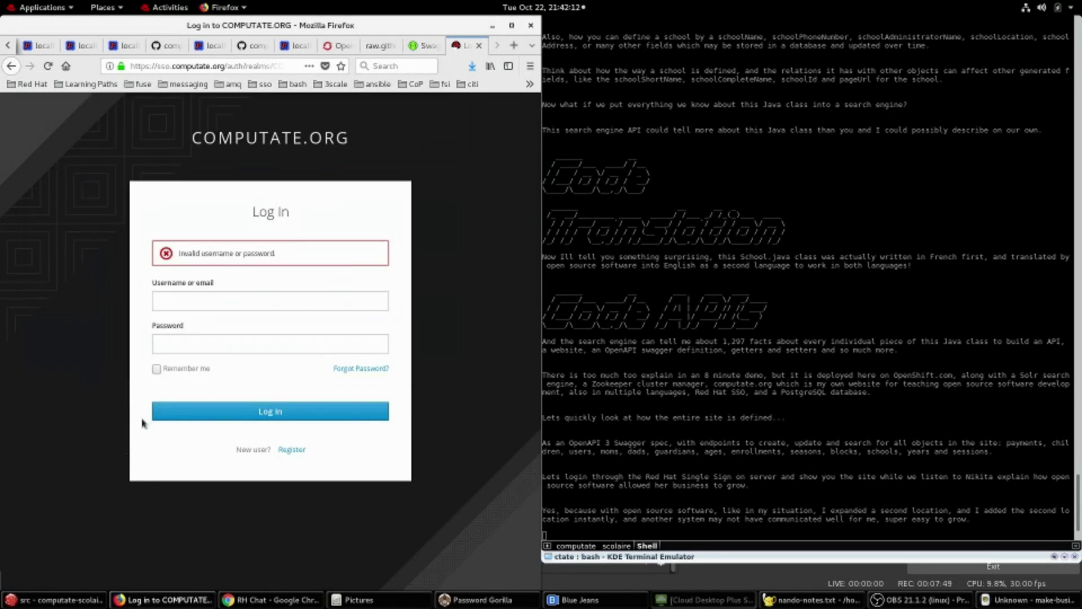
{"action": "left_click", "coordinate": [187, 303]}
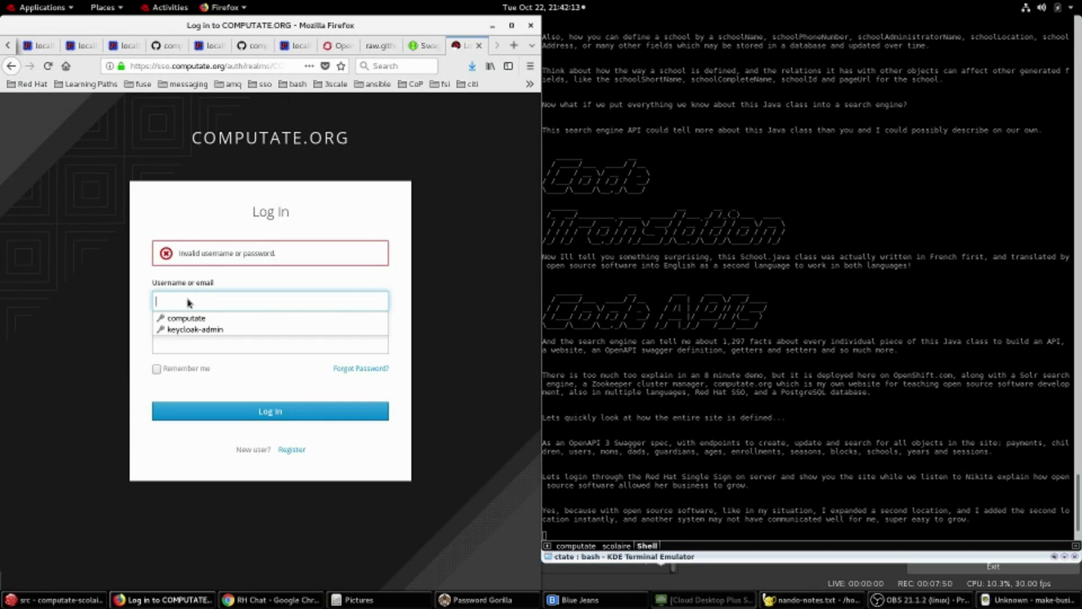
{"action": "left_click", "coordinate": [219, 319]}
{"action": "left_click", "coordinate": [202, 420]}
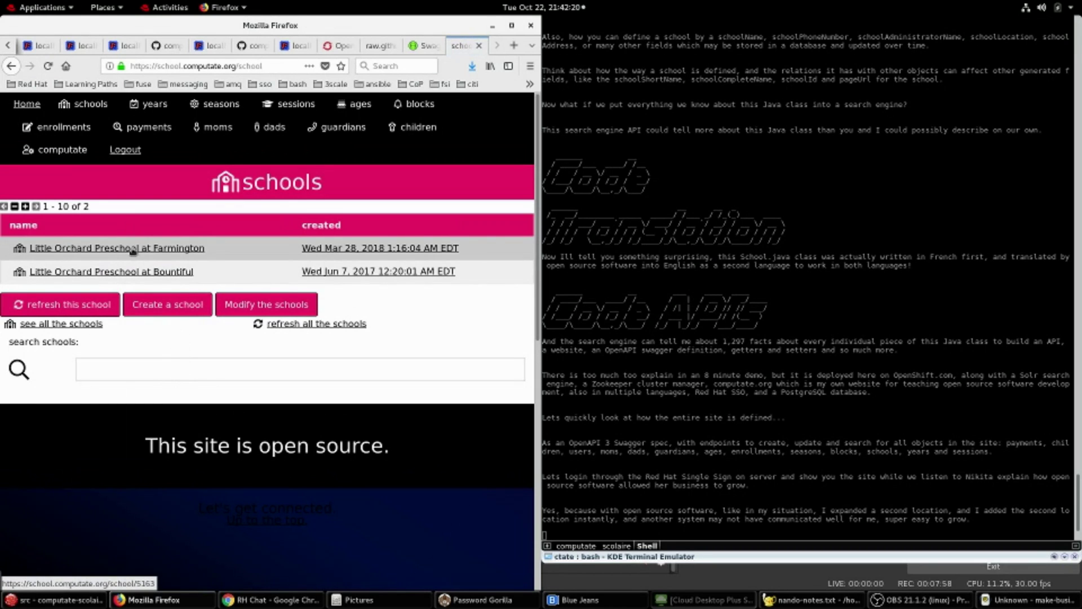
- Drill from Little Orchard Preschool at Bountiful into the 2019-2020 year, Aug 5 2019 season and its session
{"action": "left_click", "coordinate": [135, 272]}
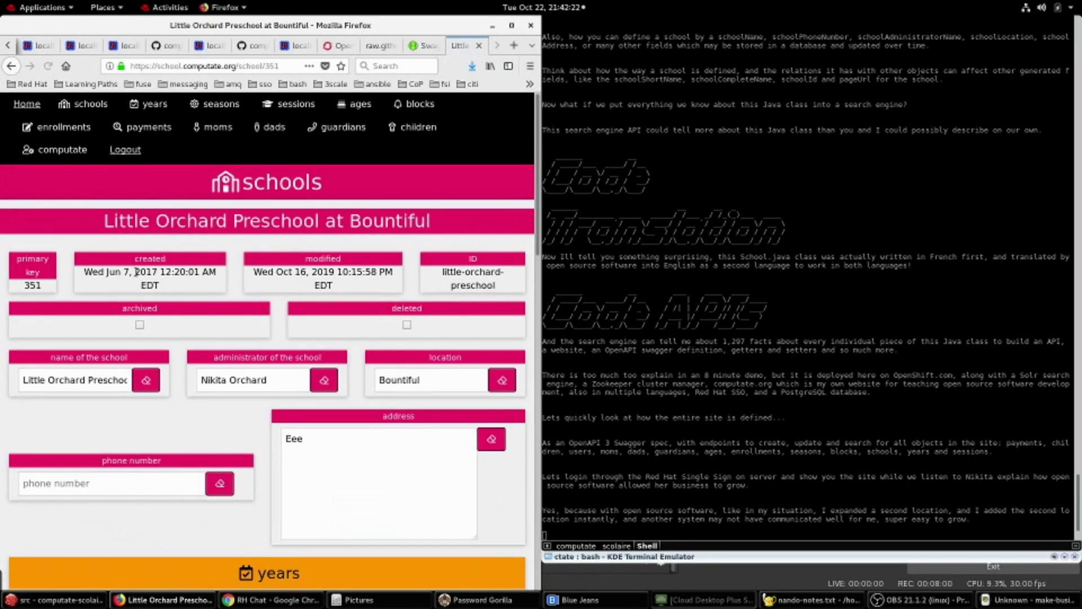
{"action": "scroll", "coordinate": [120, 298], "scroll_direction": "down", "scroll_amount": 5}
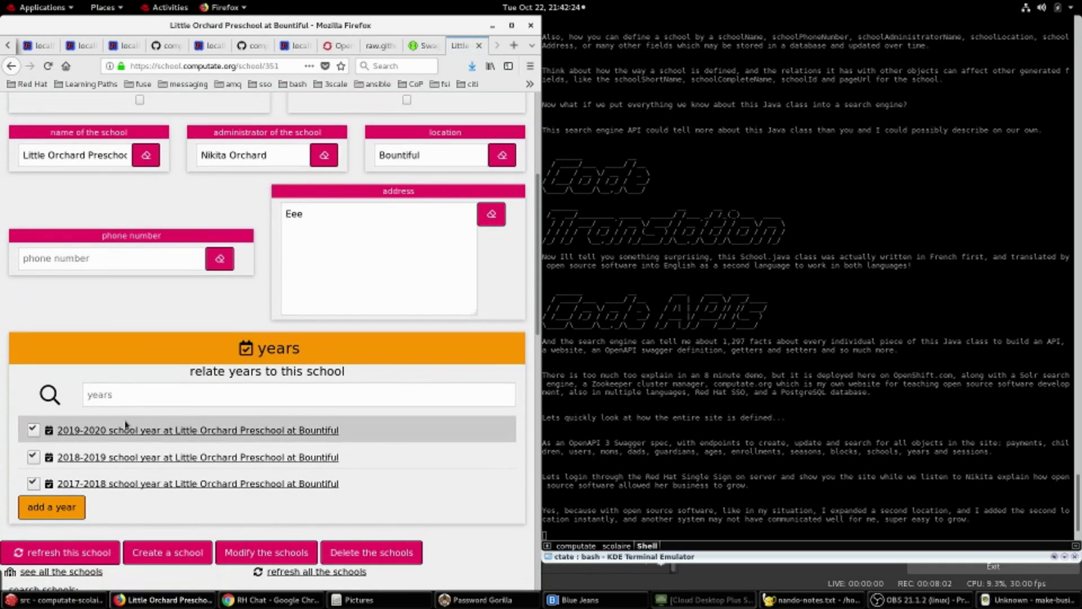
{"action": "left_click", "coordinate": [132, 430]}
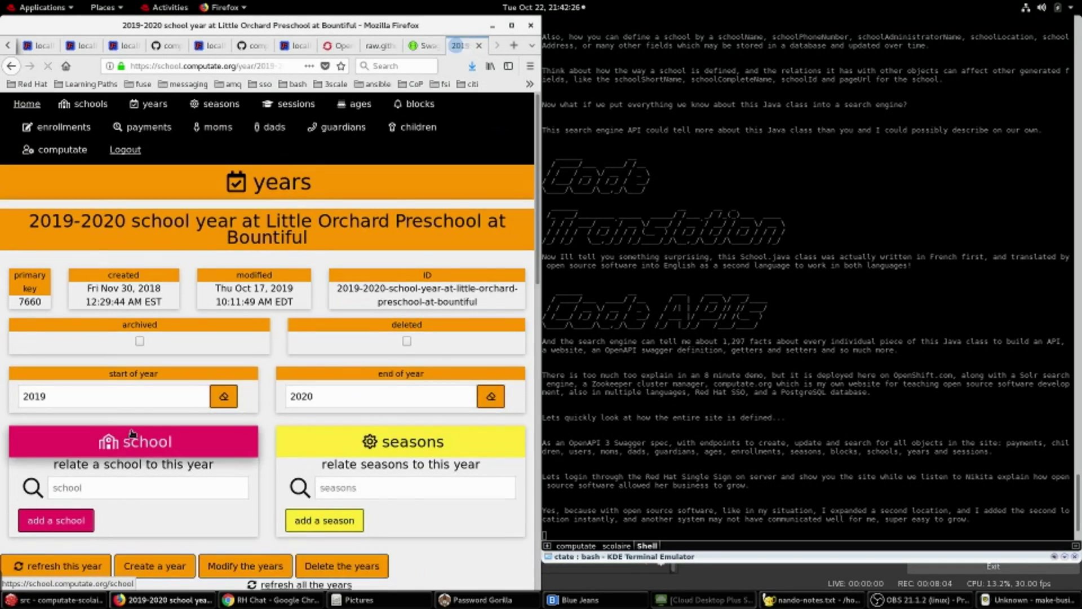
{"action": "scroll", "coordinate": [132, 425], "scroll_direction": "down", "scroll_amount": 3}
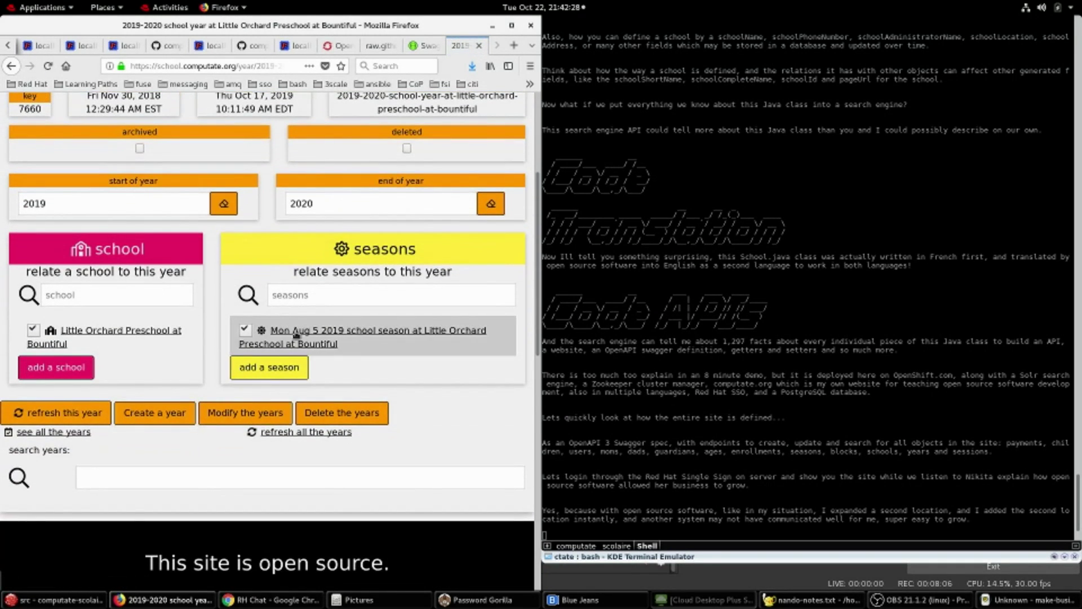
{"action": "left_click", "coordinate": [296, 335]}
{"action": "scroll", "coordinate": [205, 369], "scroll_direction": "down", "scroll_amount": 4}
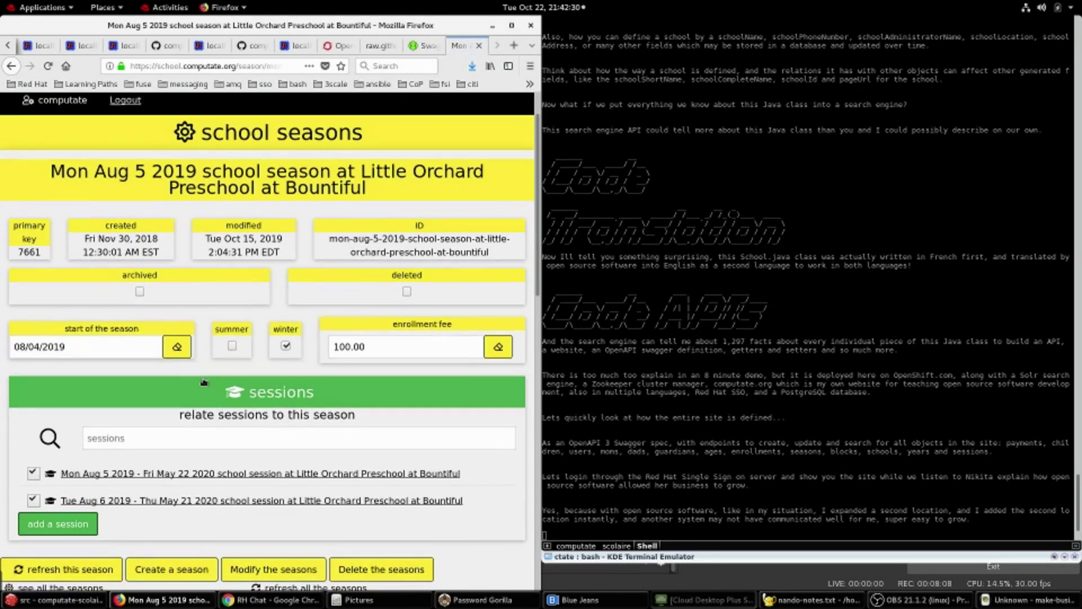
{"action": "left_click", "coordinate": [206, 362]}
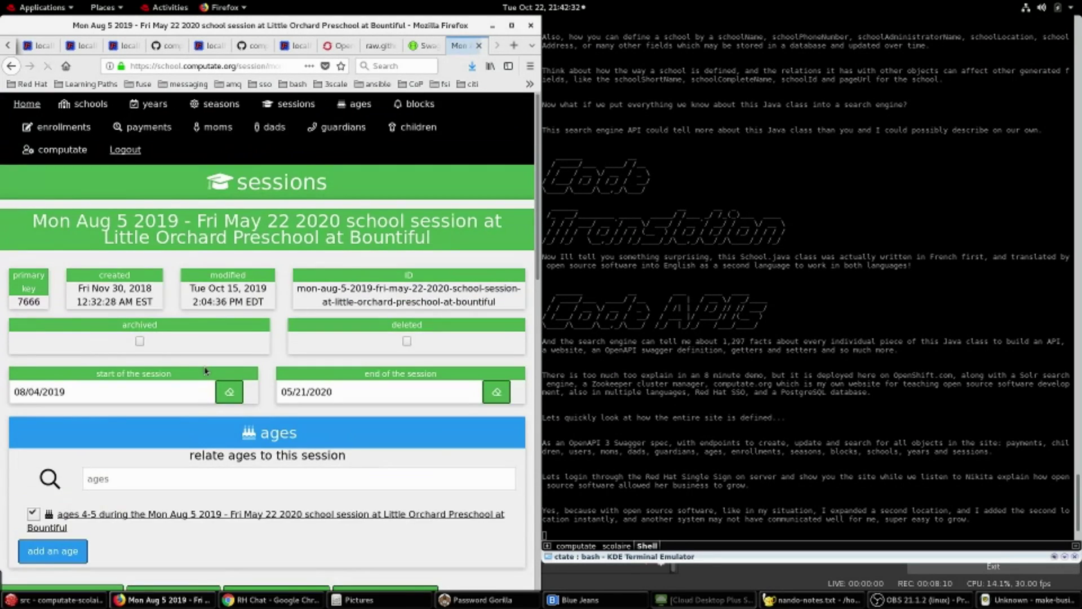
- Open the session's ages 4-5 group, then return to the list of all schools
{"action": "scroll", "coordinate": [199, 384], "scroll_direction": "down", "scroll_amount": 3}
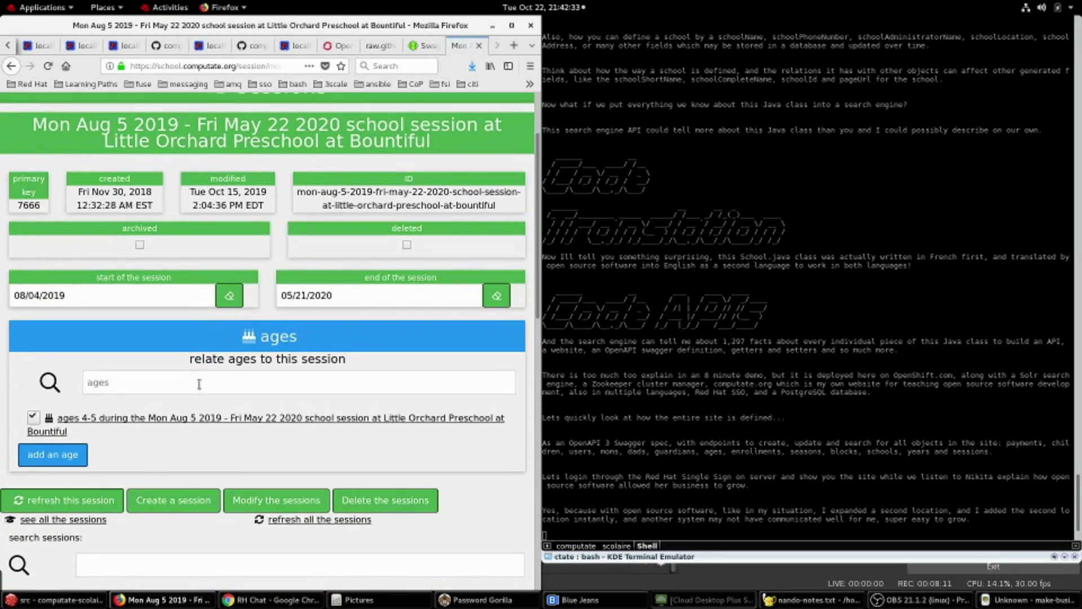
{"action": "left_click", "coordinate": [204, 420]}
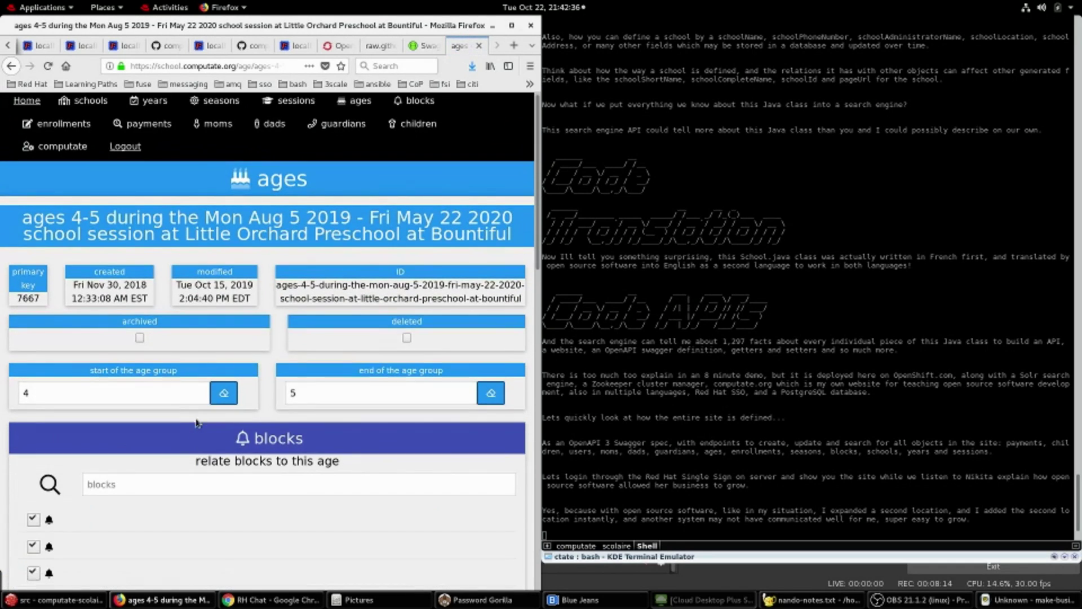
{"action": "scroll", "coordinate": [141, 338], "scroll_direction": "up", "scroll_amount": 1}
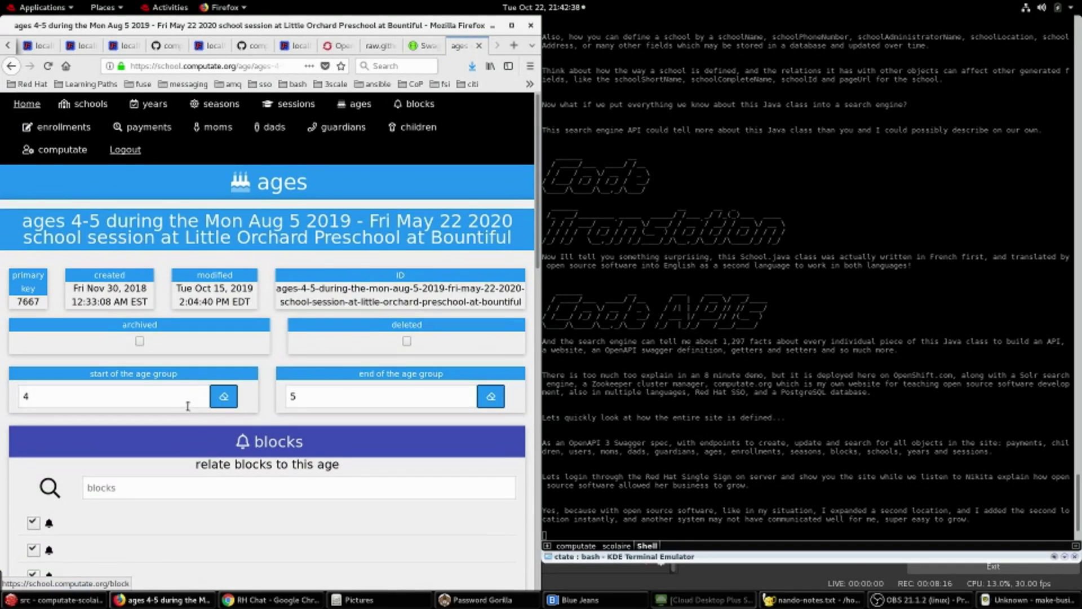
{"action": "left_click", "coordinate": [28, 105]}
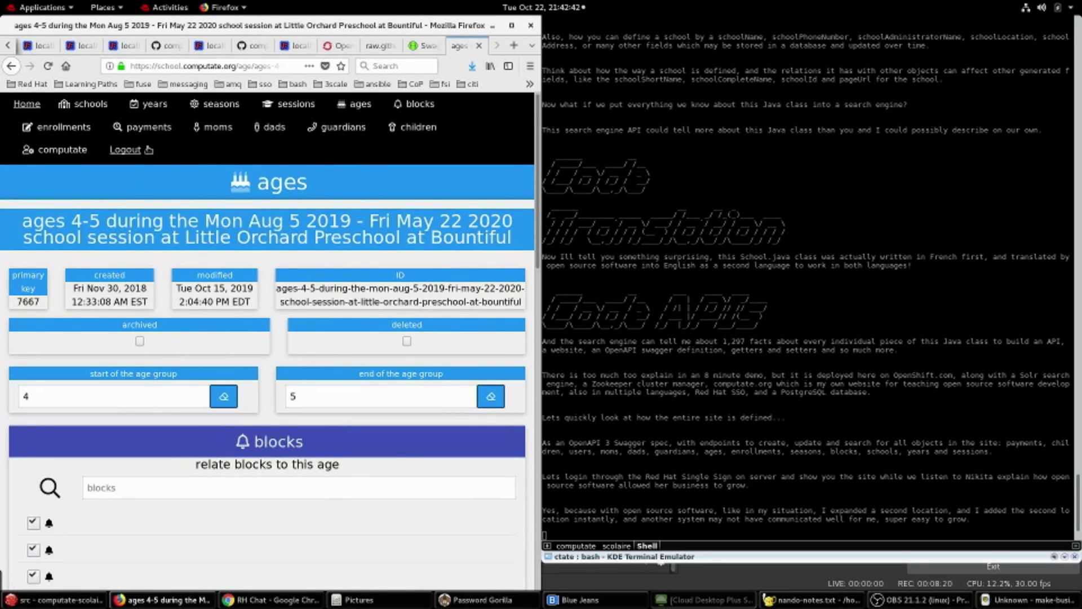
{"action": "left_click", "coordinate": [105, 128]}
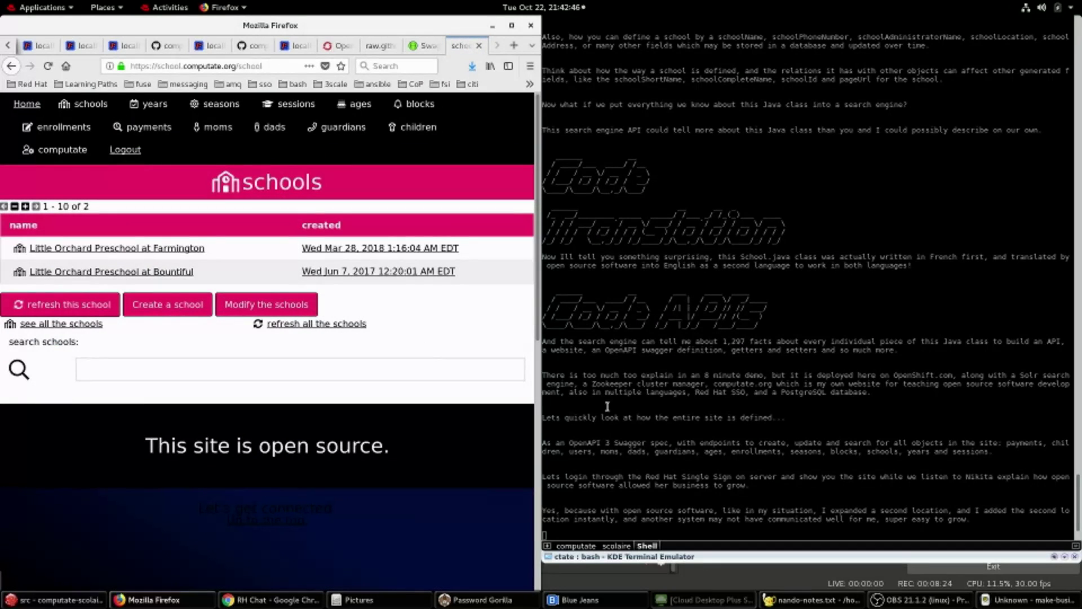
- Advance the narration to bring up the French site scolaire-dev.computate.org/ecole
{"action": "left_click", "coordinate": [625, 413]}
{"action": "key", "text": "Return"}
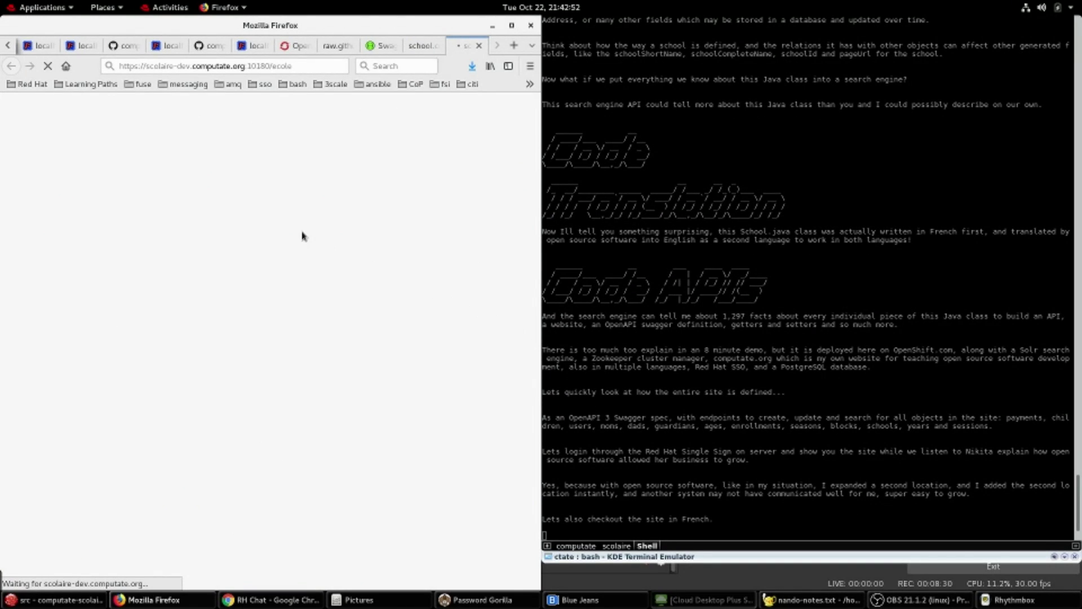
{"action": "left_click", "coordinate": [657, 355]}
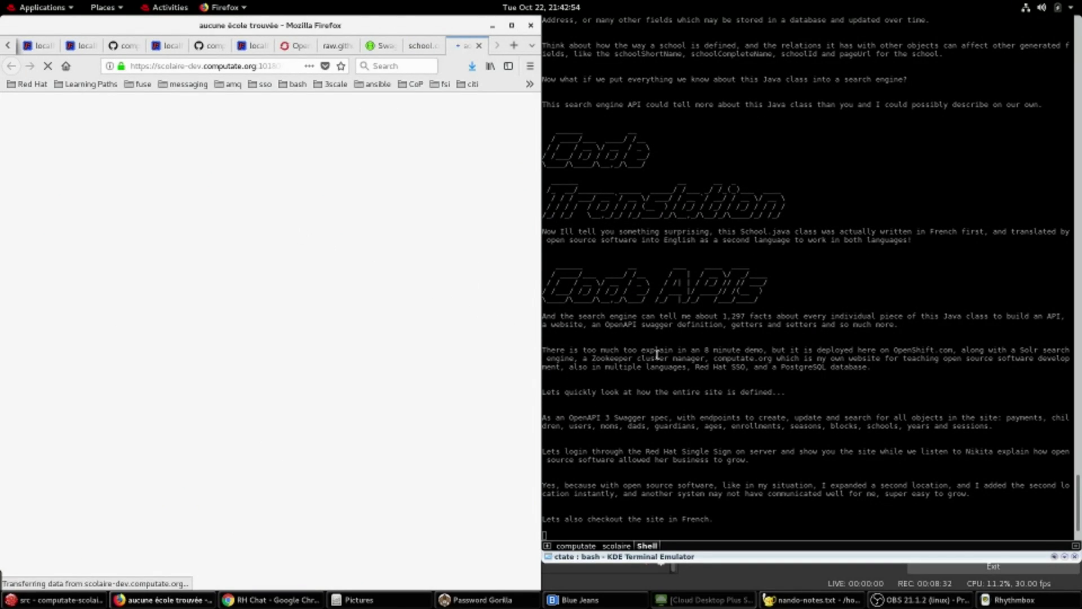
{"action": "key", "text": "Return"}
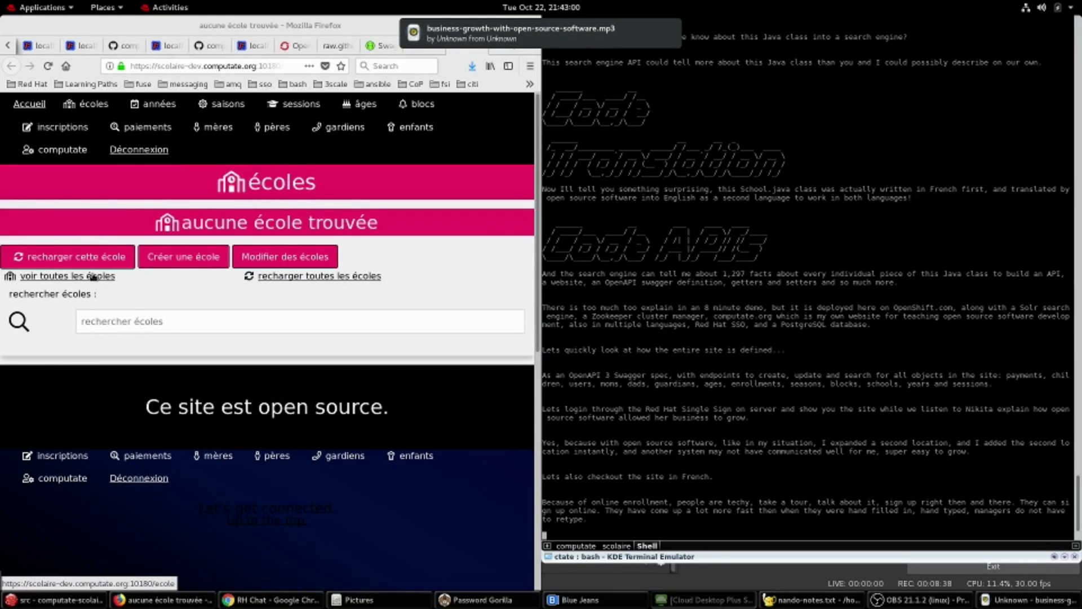
- Visit the French site's années, saisons, sessions, âges and blocs listing pages in turn
{"action": "mouse_move", "coordinate": [155, 105]}
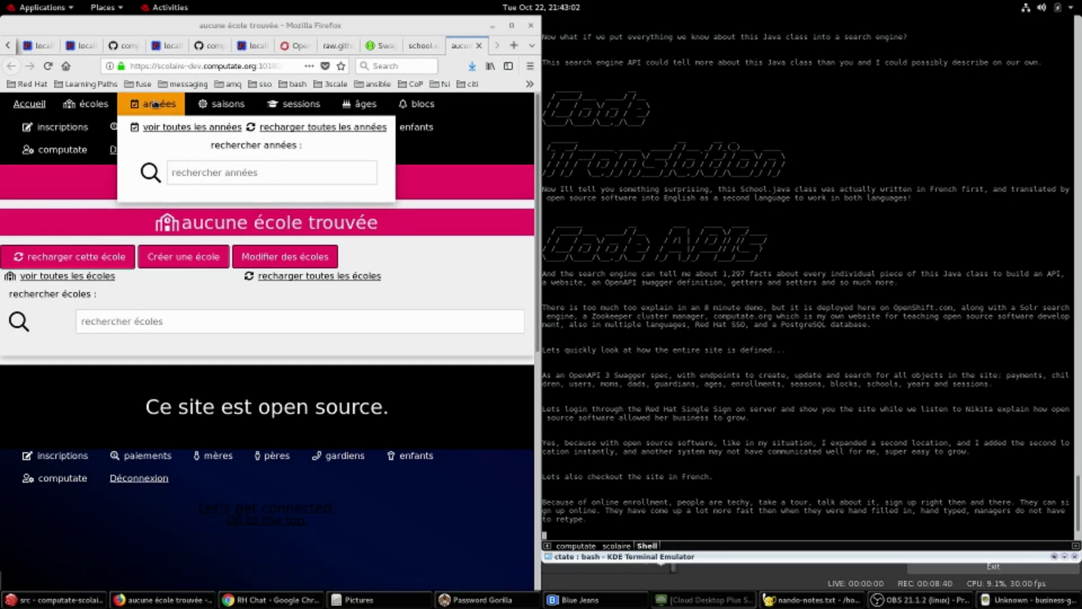
{"action": "left_click", "coordinate": [164, 129]}
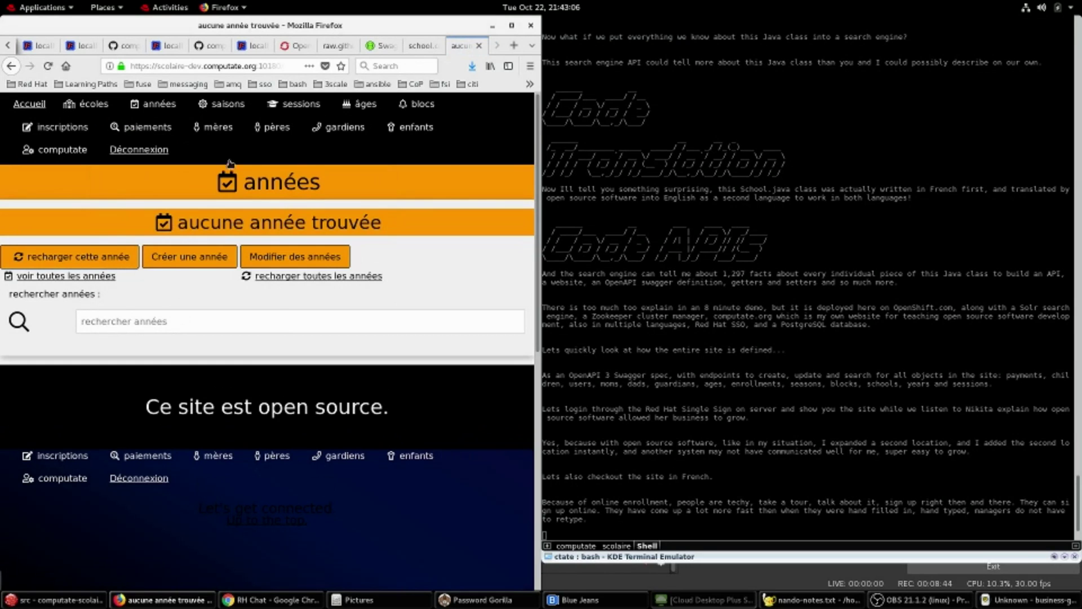
{"action": "mouse_move", "coordinate": [223, 105]}
{"action": "left_click", "coordinate": [249, 129]}
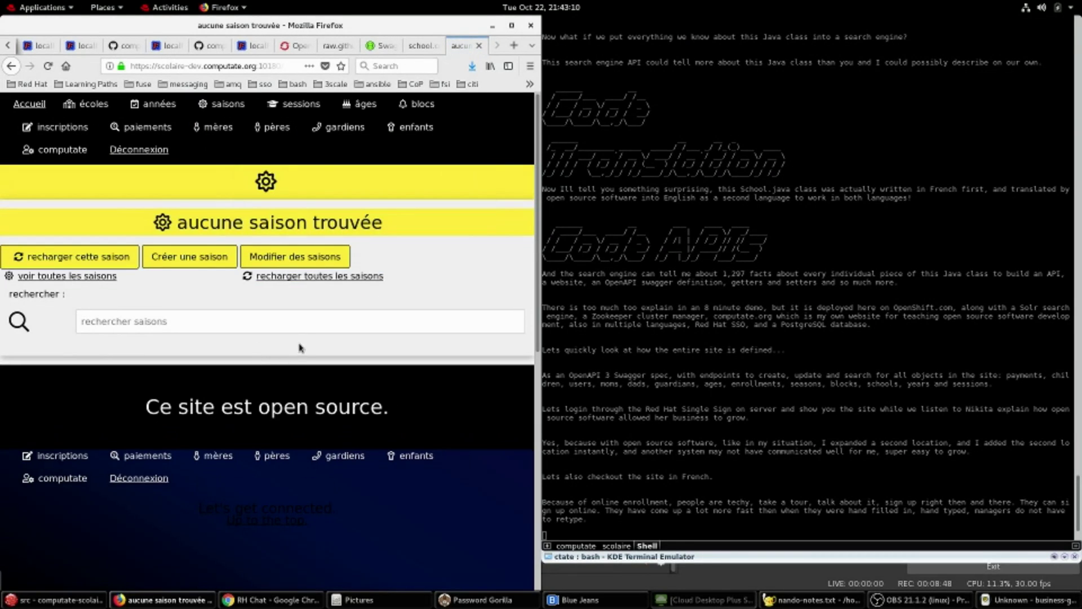
{"action": "mouse_move", "coordinate": [307, 112]}
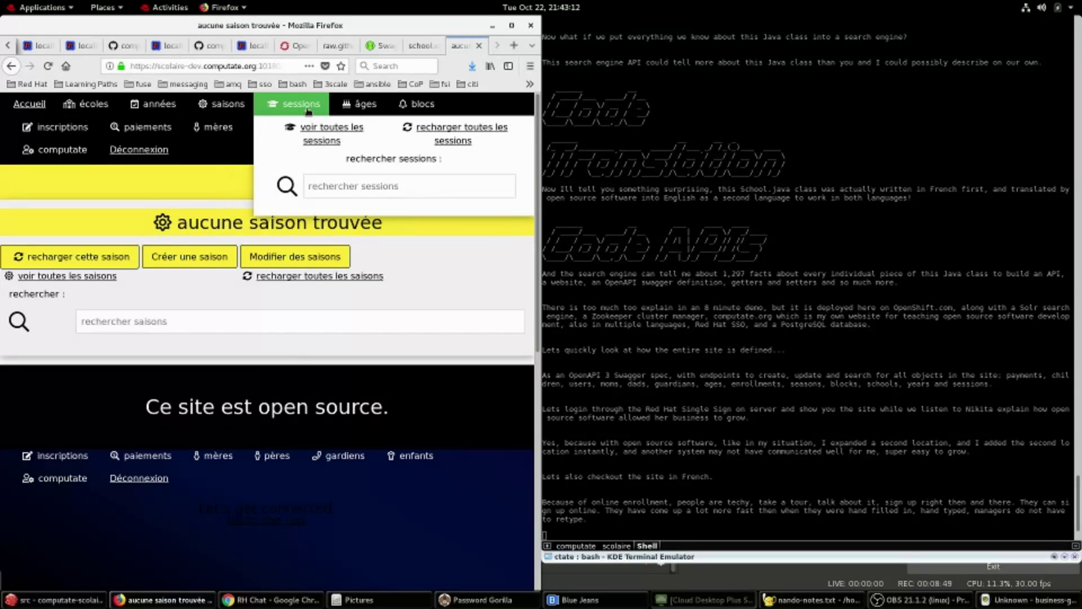
{"action": "left_click", "coordinate": [328, 133]}
{"action": "mouse_move", "coordinate": [342, 130]}
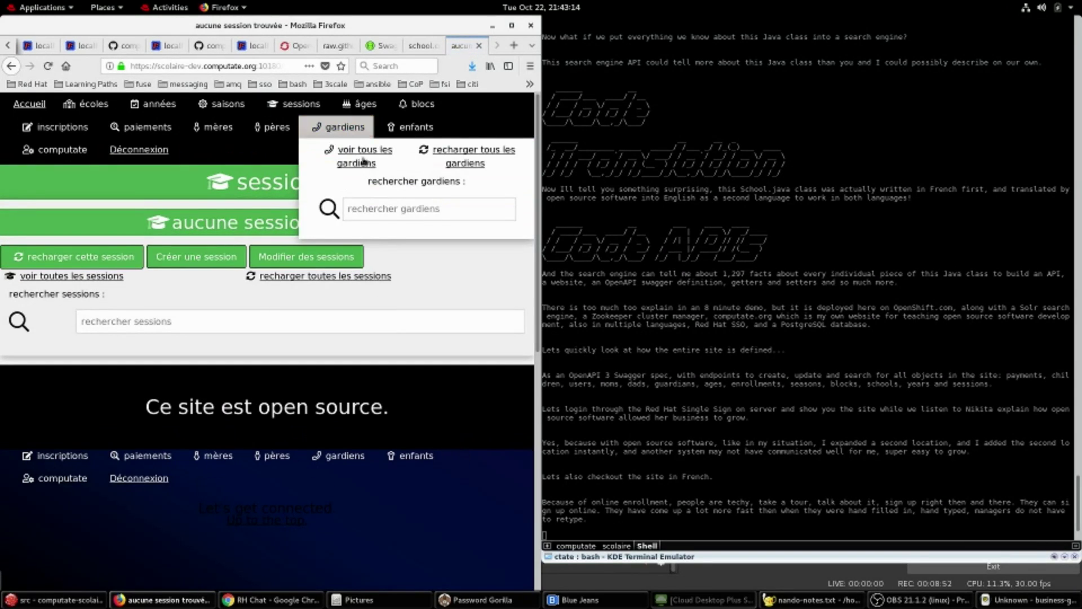
{"action": "mouse_move", "coordinate": [366, 107]}
{"action": "left_click", "coordinate": [381, 130]}
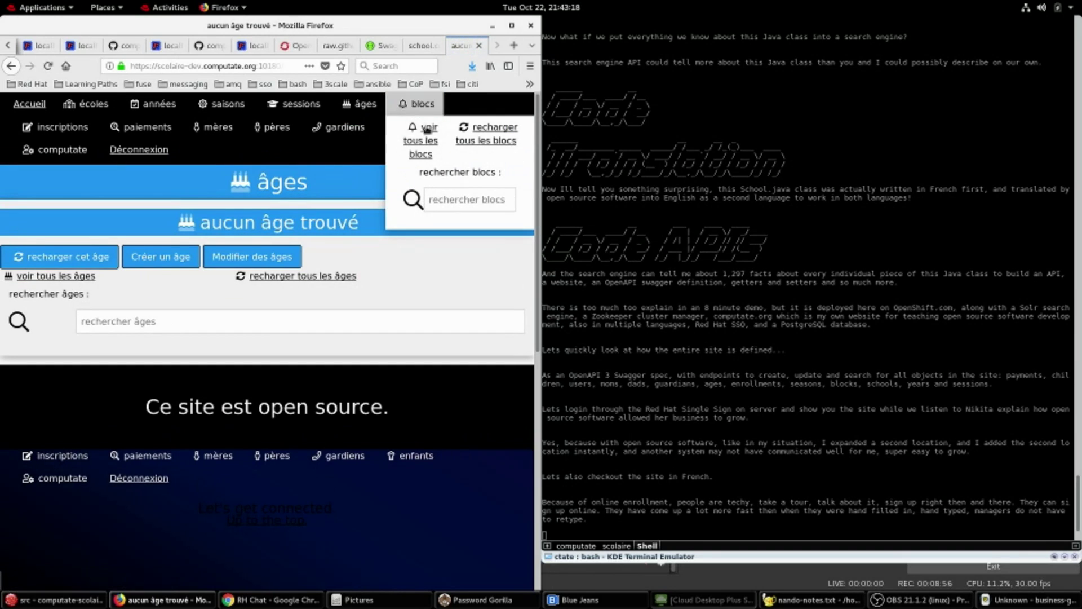
{"action": "left_click", "coordinate": [427, 130]}
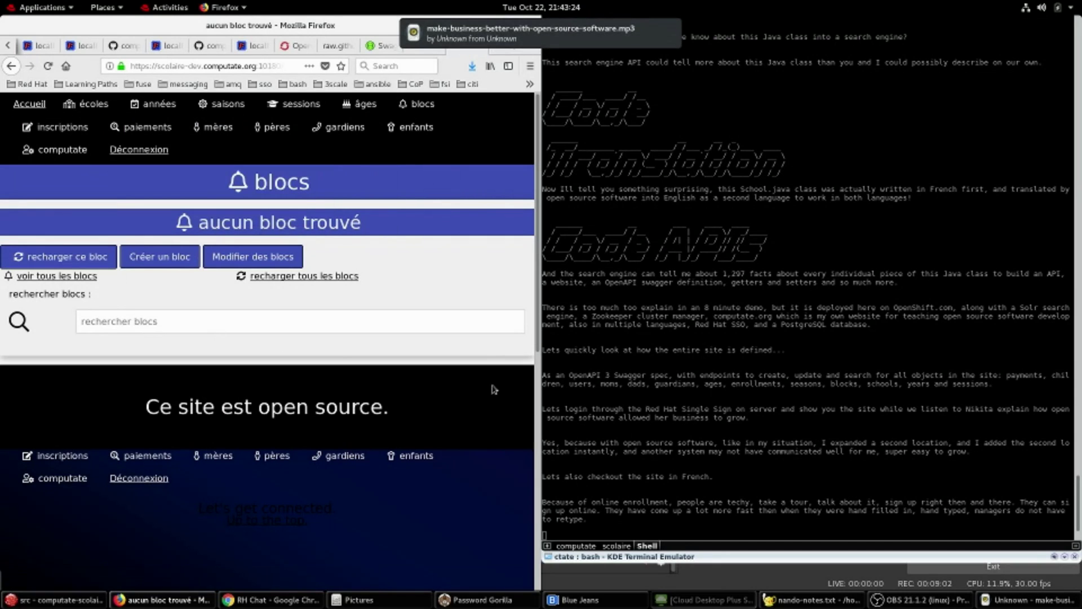
- Pause the background music in Rhythmbox and close the music player
{"action": "left_click", "coordinate": [641, 408]}
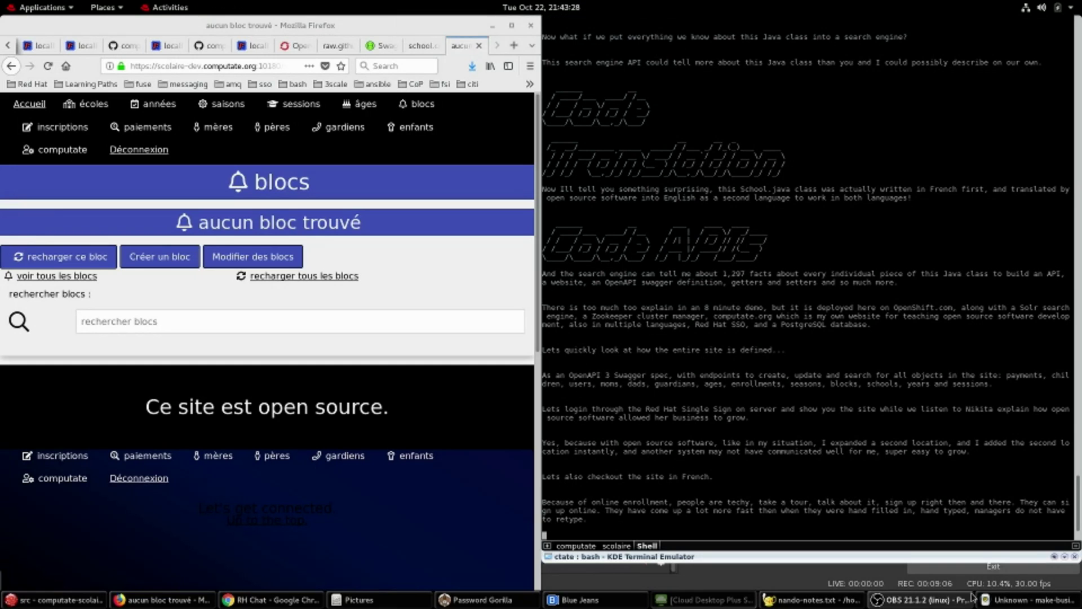
{"action": "left_click", "coordinate": [1014, 600]}
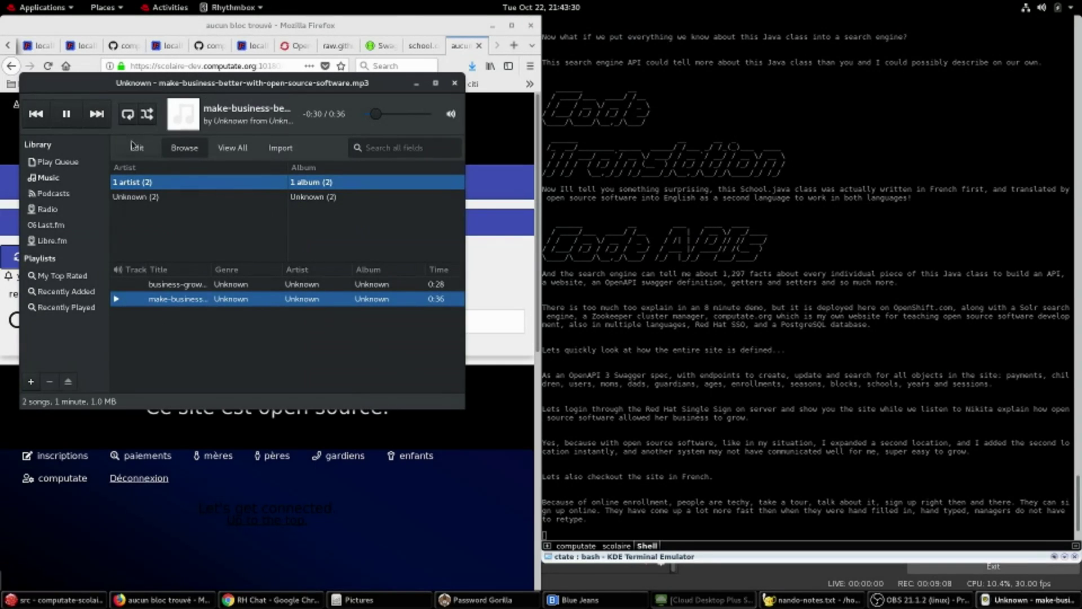
{"action": "left_click", "coordinate": [66, 113]}
{"action": "left_click", "coordinate": [454, 84]}
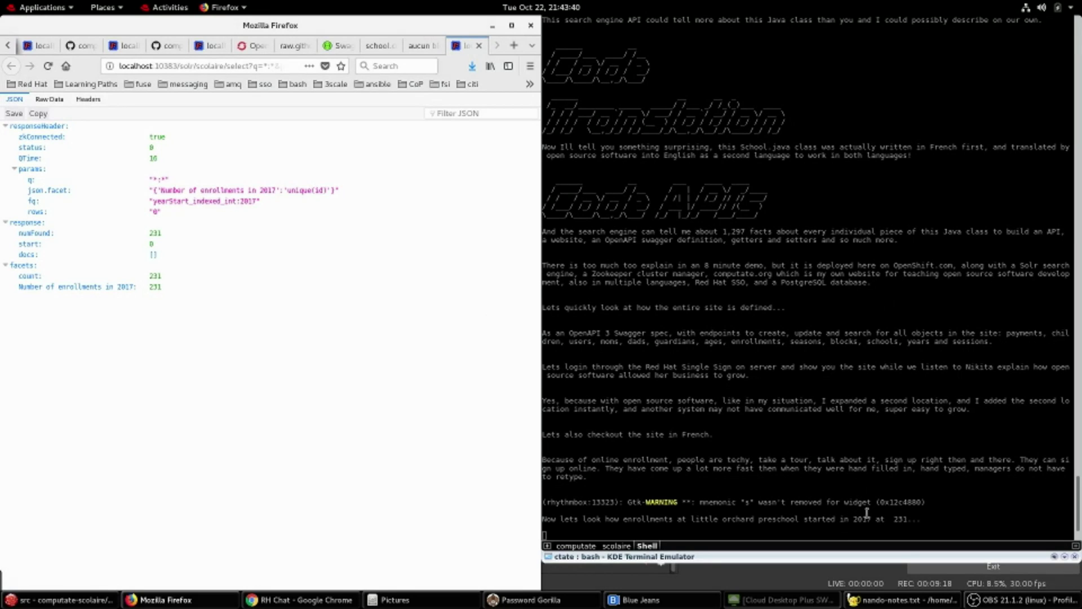
- Highlight the 2017 enrollment count of 231, then the 2018 query's count of 501
{"action": "left_click", "coordinate": [153, 285]}
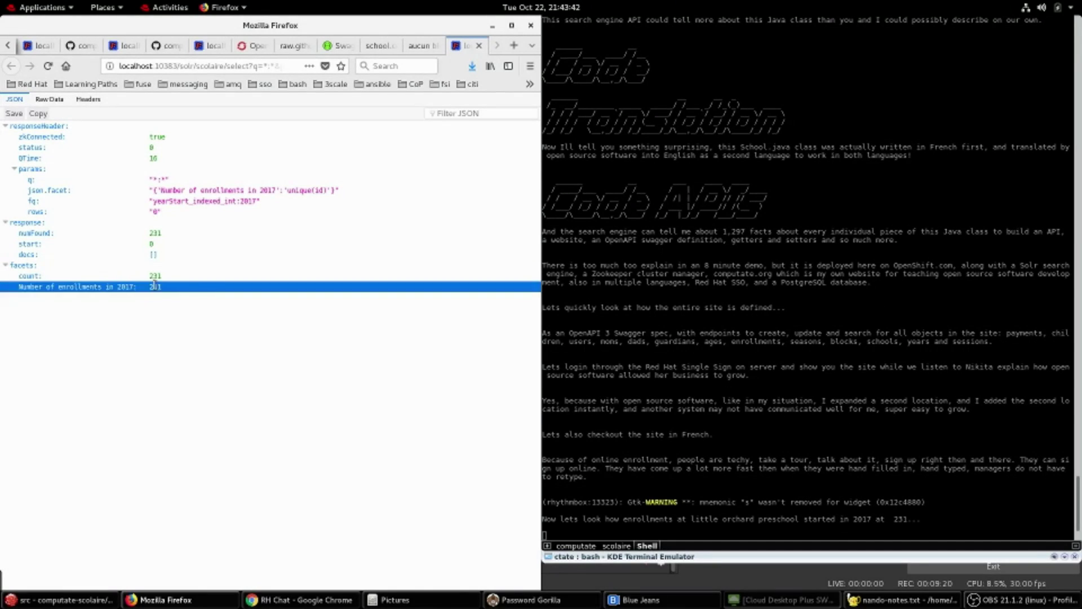
{"action": "left_click", "coordinate": [737, 468]}
{"action": "key", "text": "Return"}
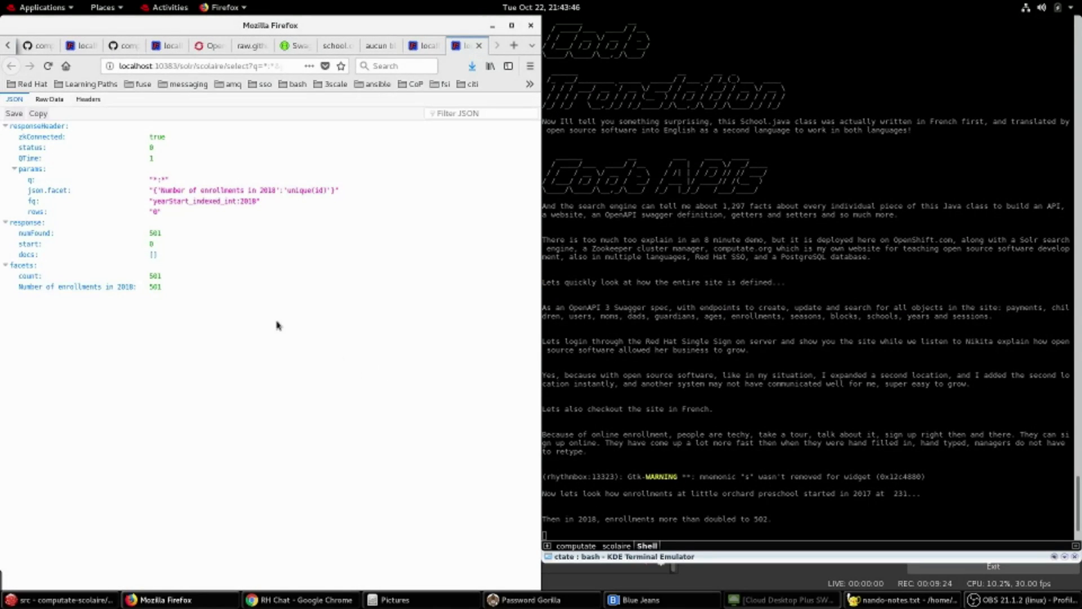
{"action": "left_click", "coordinate": [182, 291]}
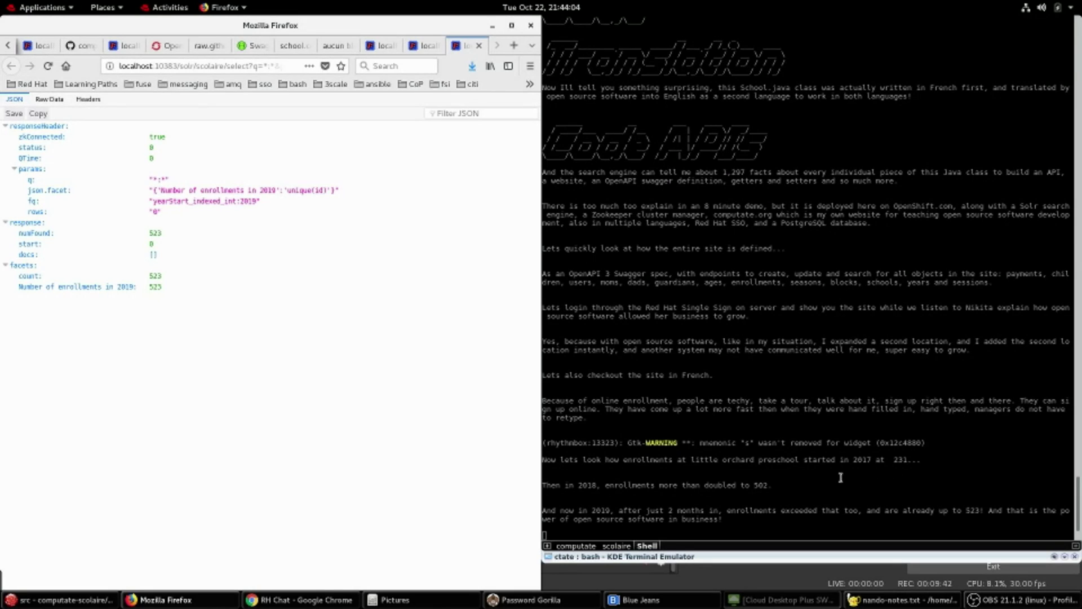
- Return focus to the narration notes to move on to the computate-scolaire GitHub page
{"action": "left_click", "coordinate": [861, 474]}
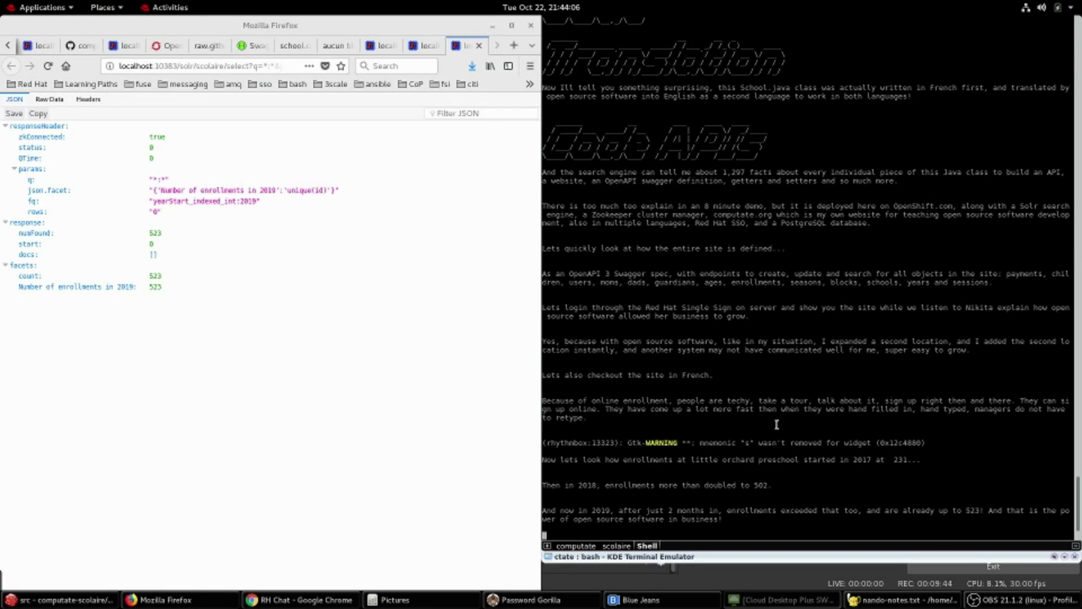